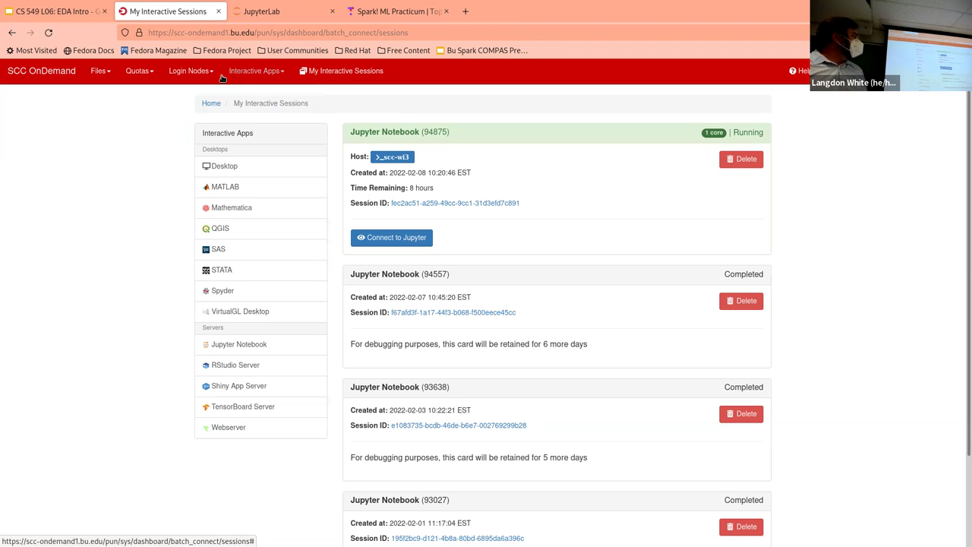
Open the Jupyter Notebook session form, examine its launch settings, and return to the interactive sessions list.
click(257, 70)
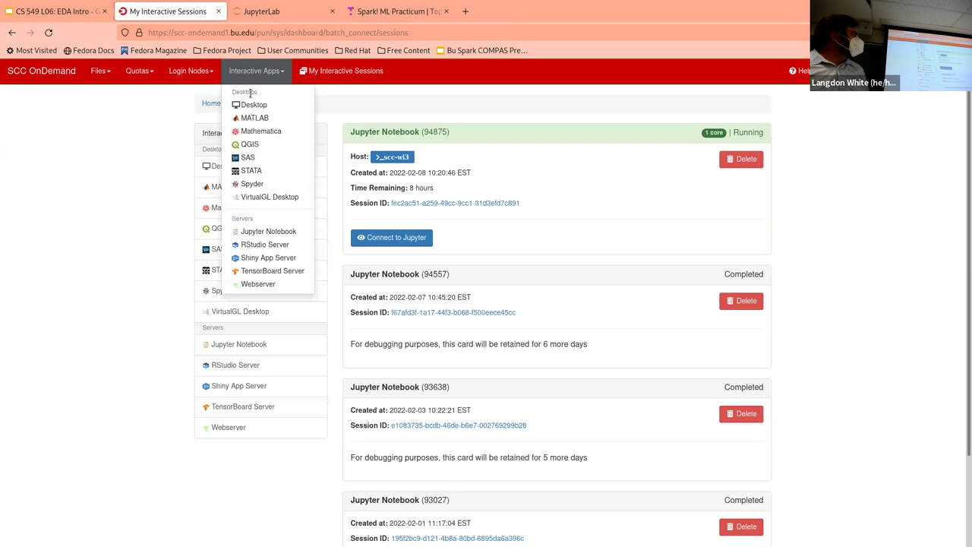
click(257, 231)
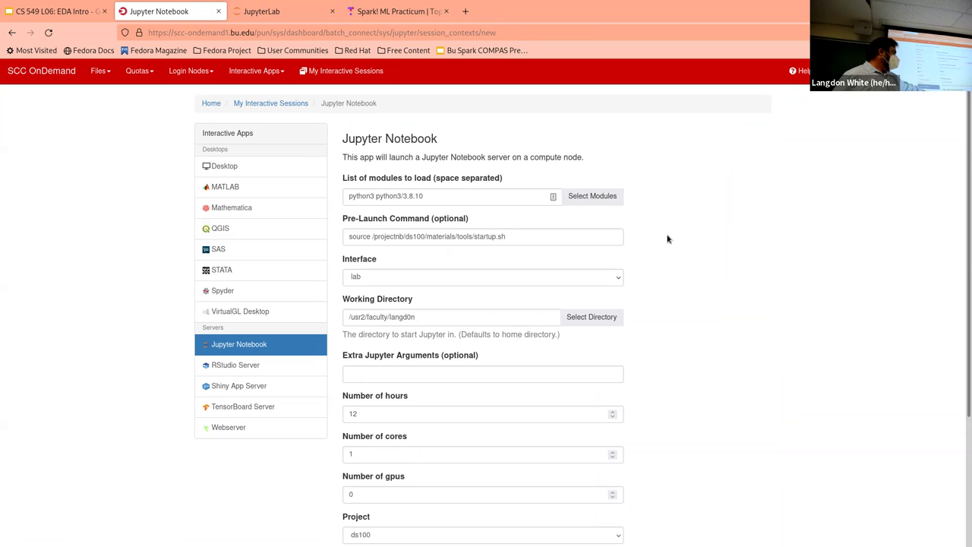
scroll(667, 239, down, 4)
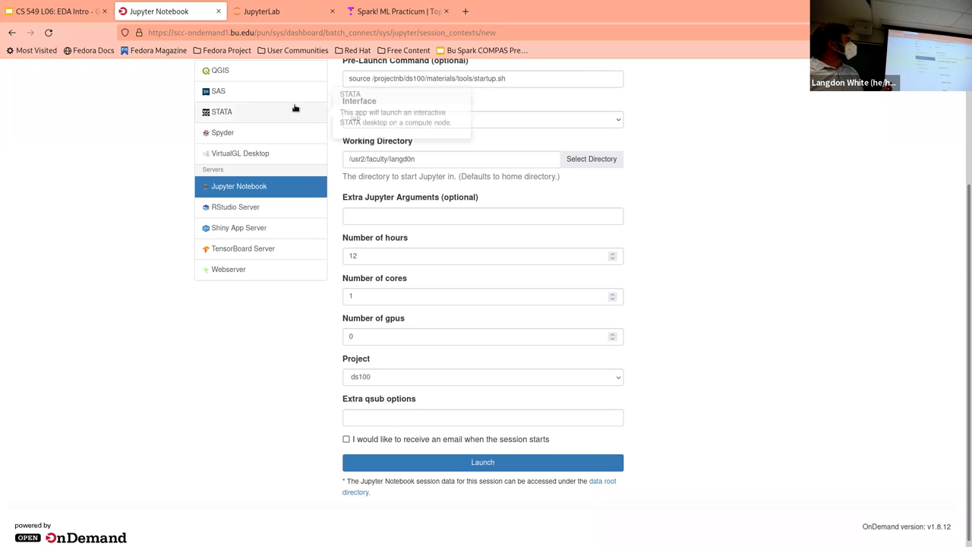
scroll(319, 114, up, 4)
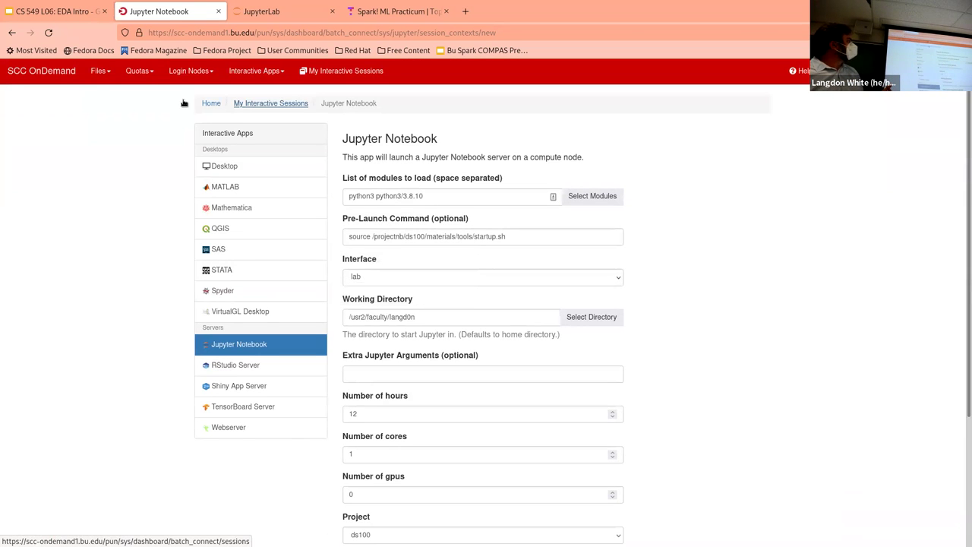
click(100, 72)
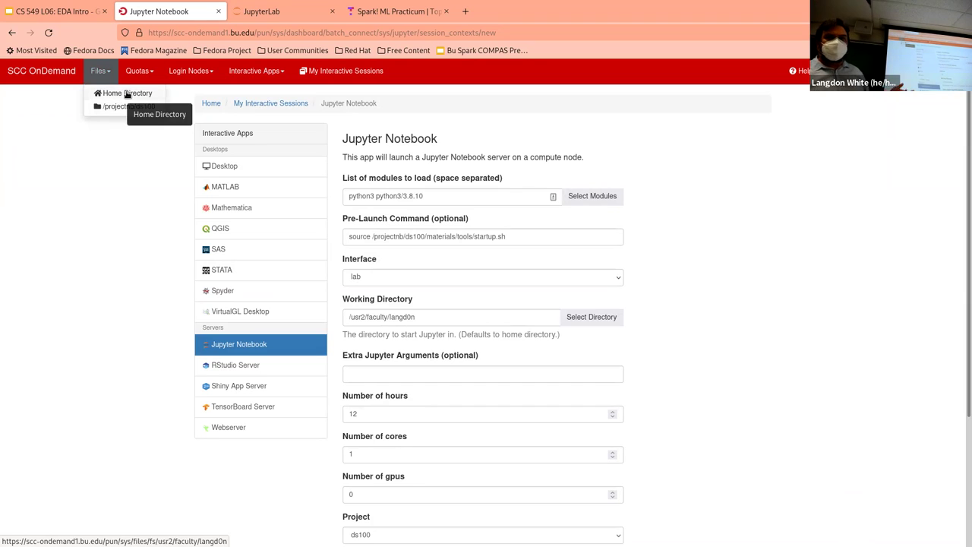
click(105, 210)
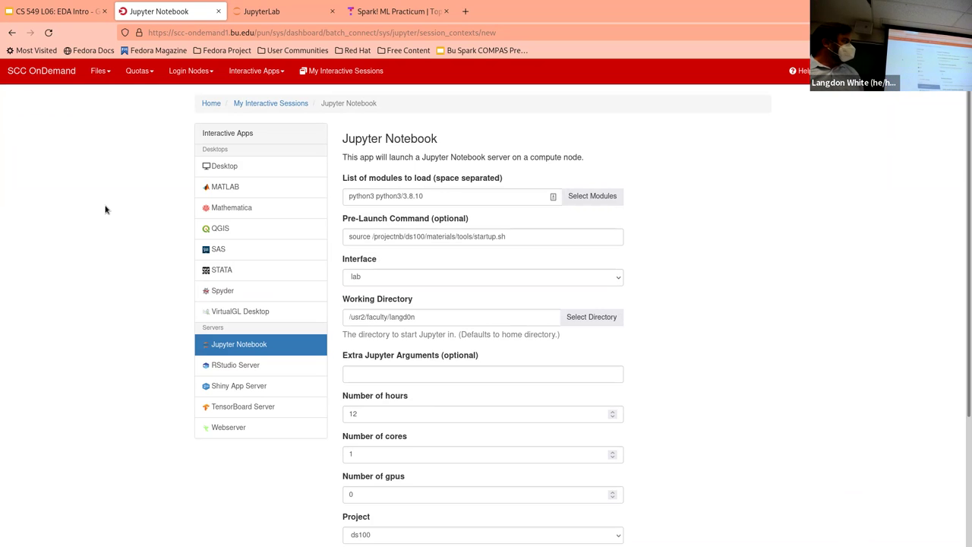
scroll(105, 210, down, 5)
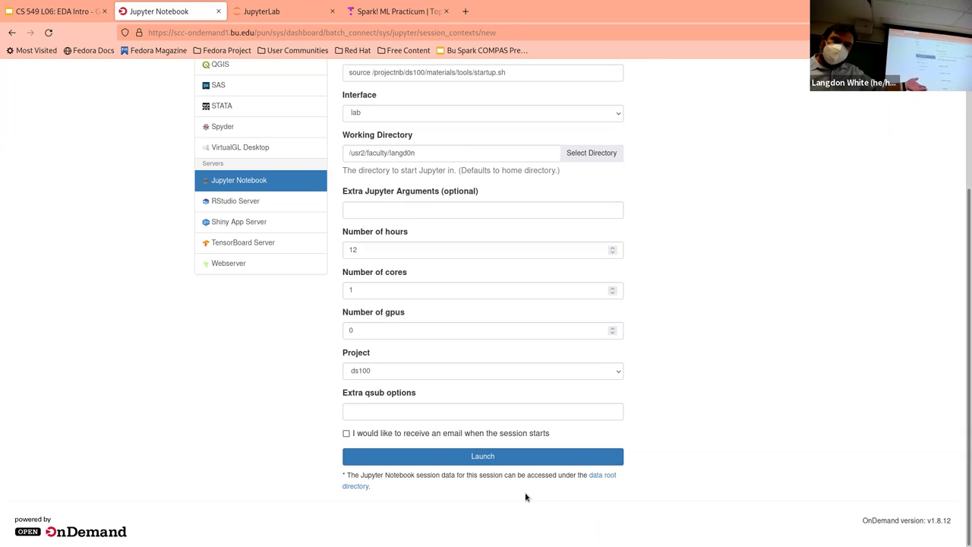
scroll(526, 498, up, 5)
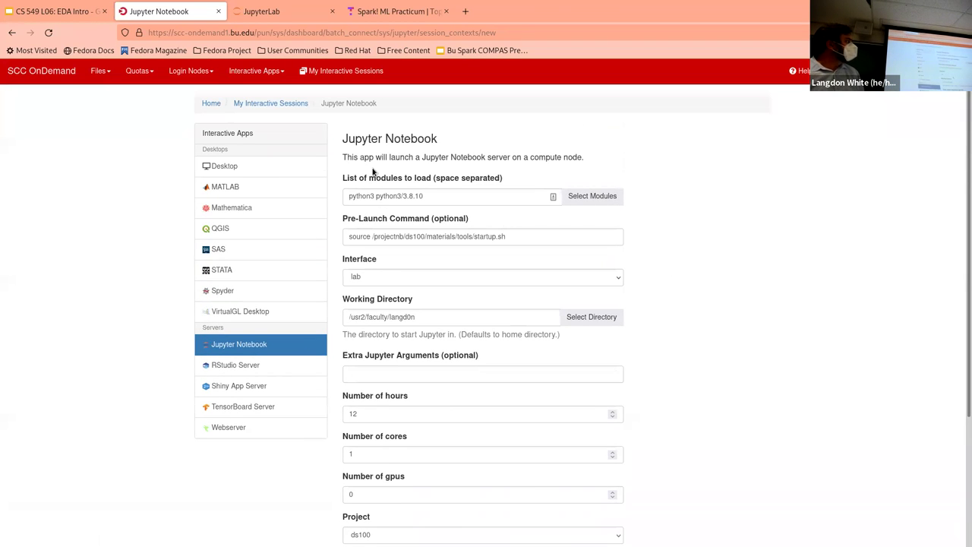
click(328, 71)
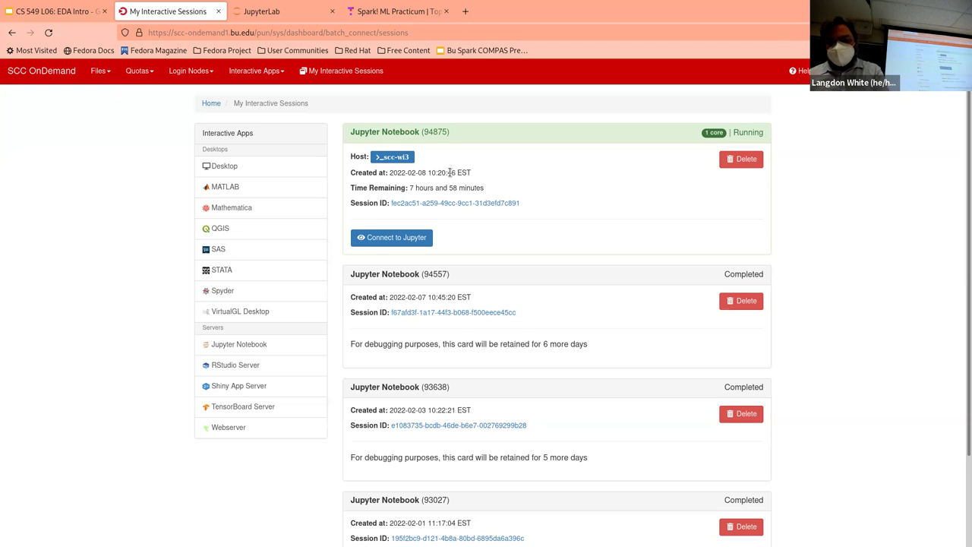
Try to open collab.google.com in a new browser tab.
key(ctrl+t)
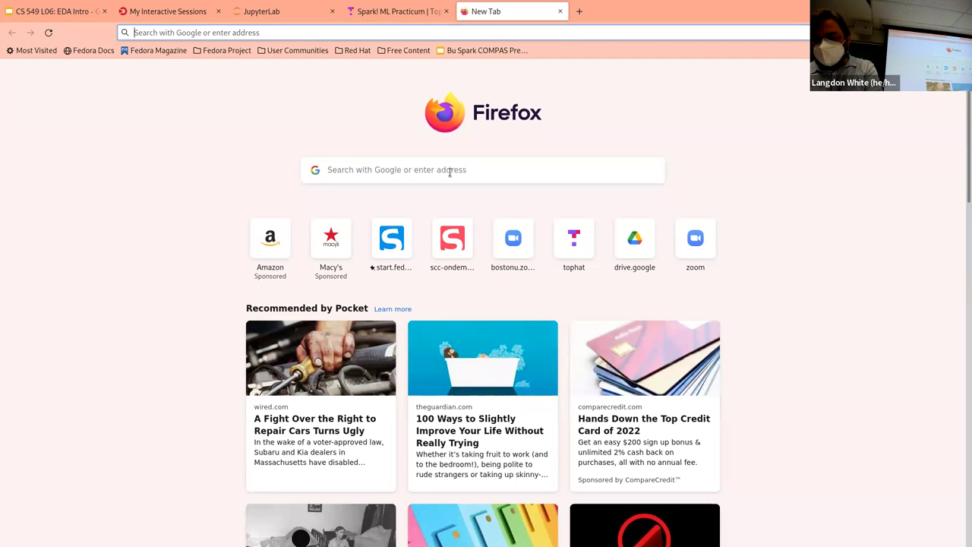
text(collab.google.com)
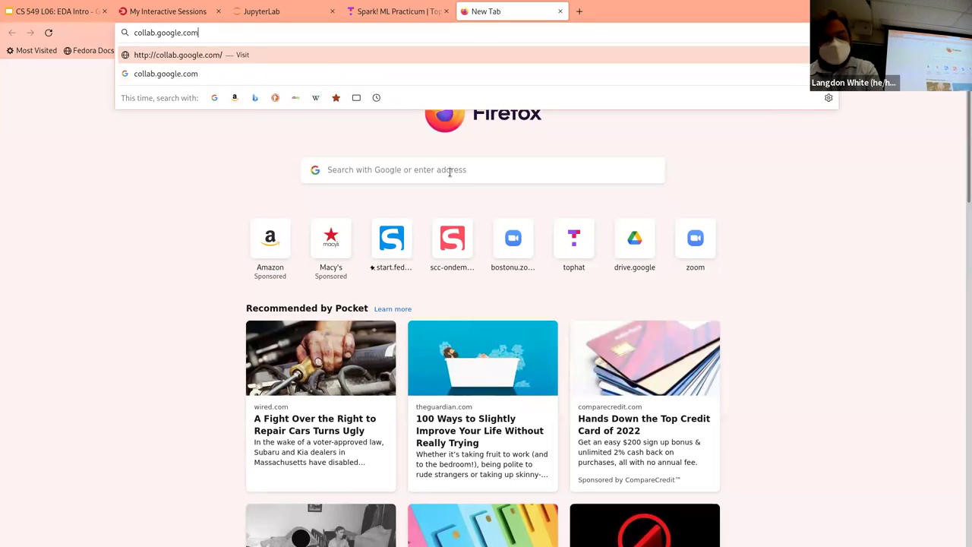
key(Return)
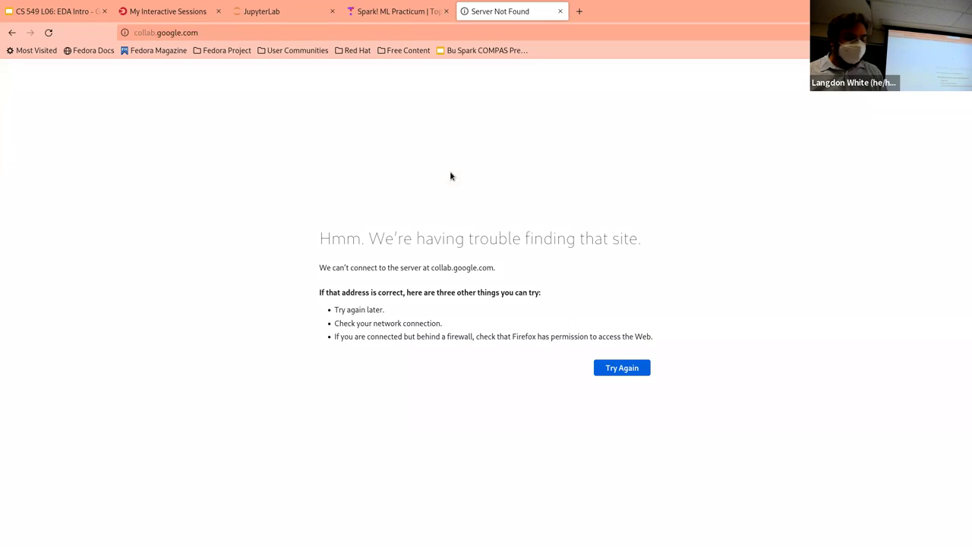
Search Google for Google Colab and open the colab.research.google.com result.
key(ctrl+l)
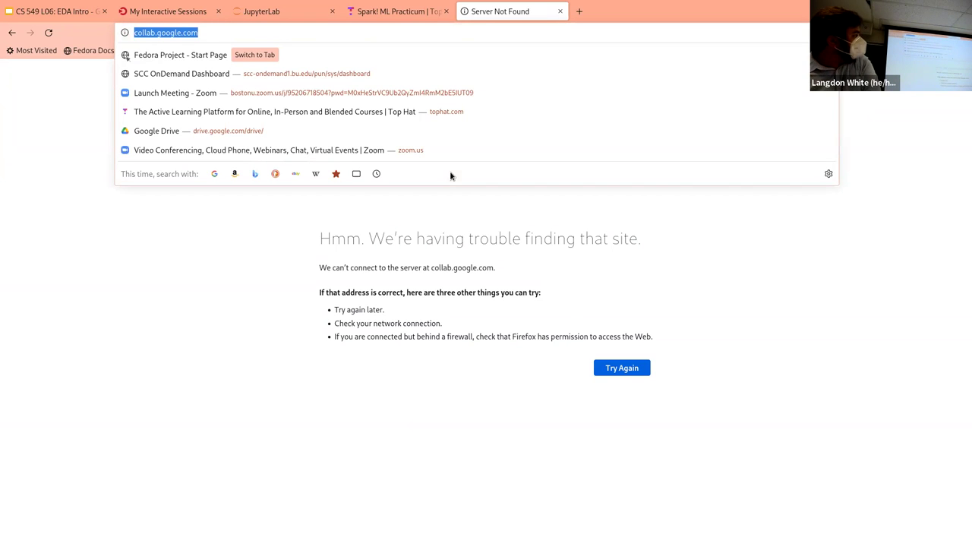
text(goog)
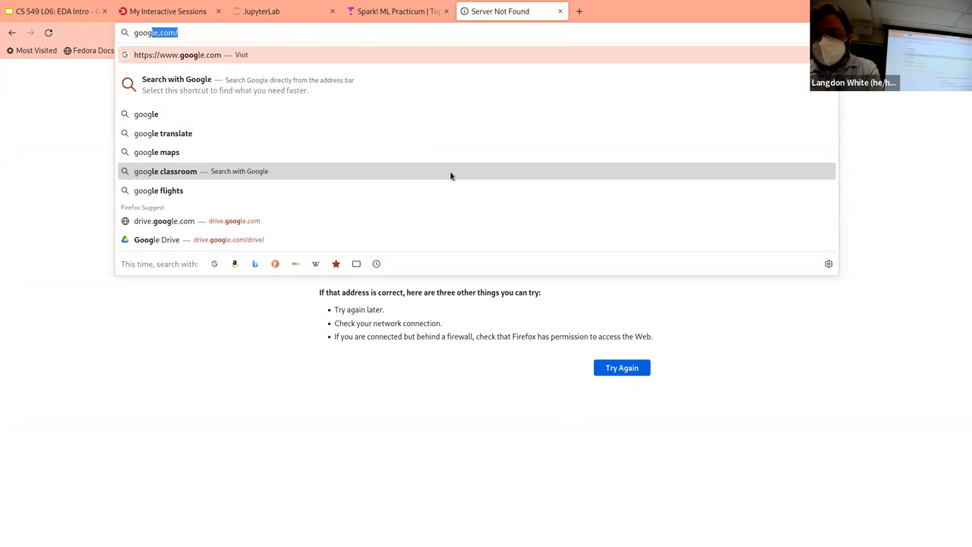
text(gle collab)
key(Return)
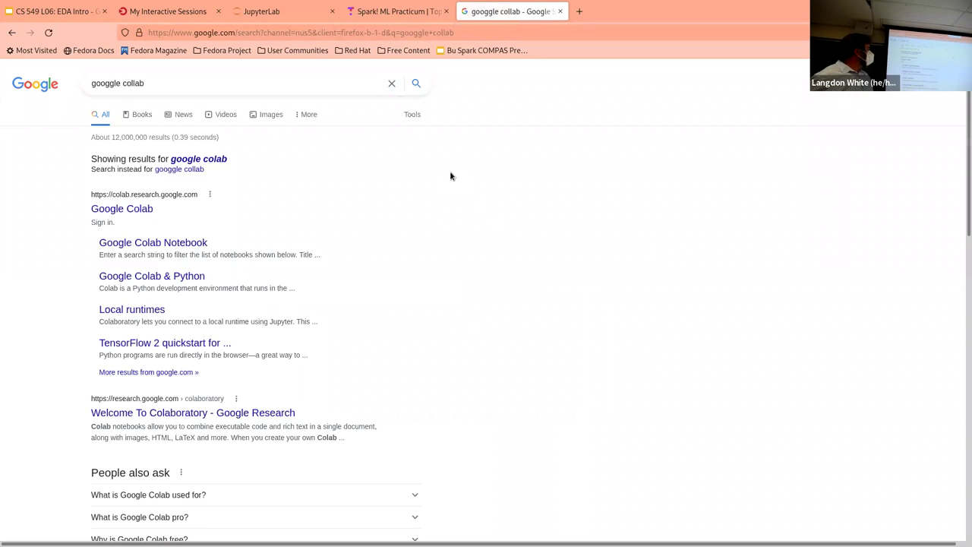
click(129, 213)
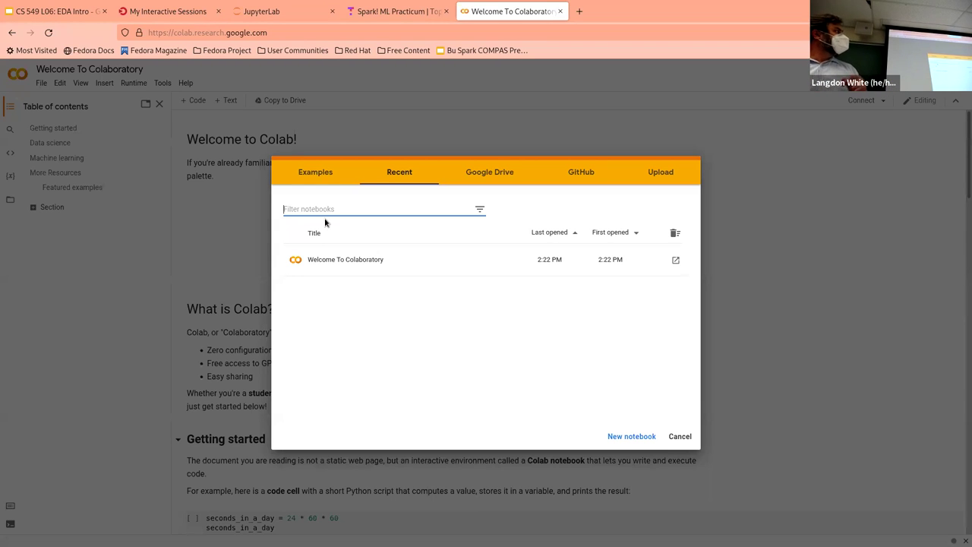
Switch to JupyterLab and open the Exploratory_Data_Analysis.ipynb notebook from the ds549/eda folder.
click(286, 11)
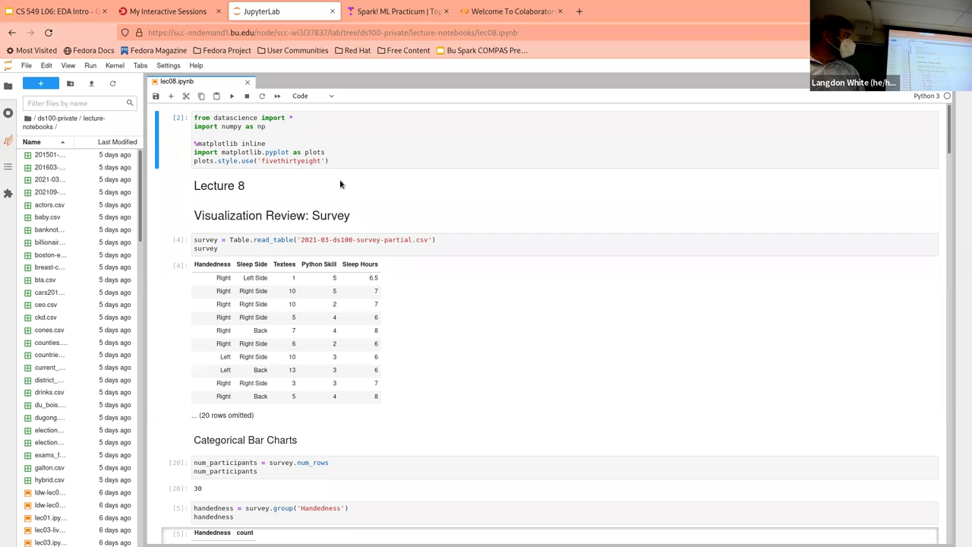
click(27, 119)
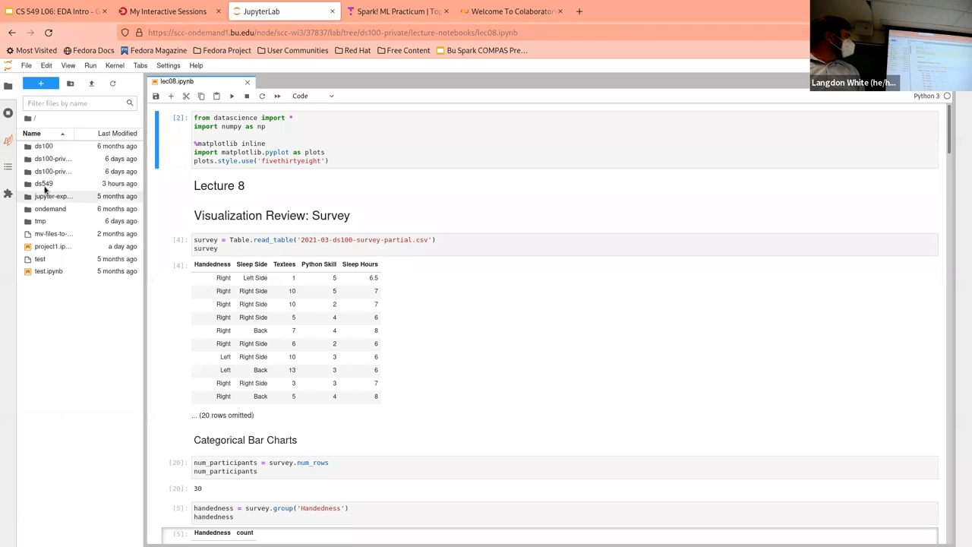
double_click(47, 183)
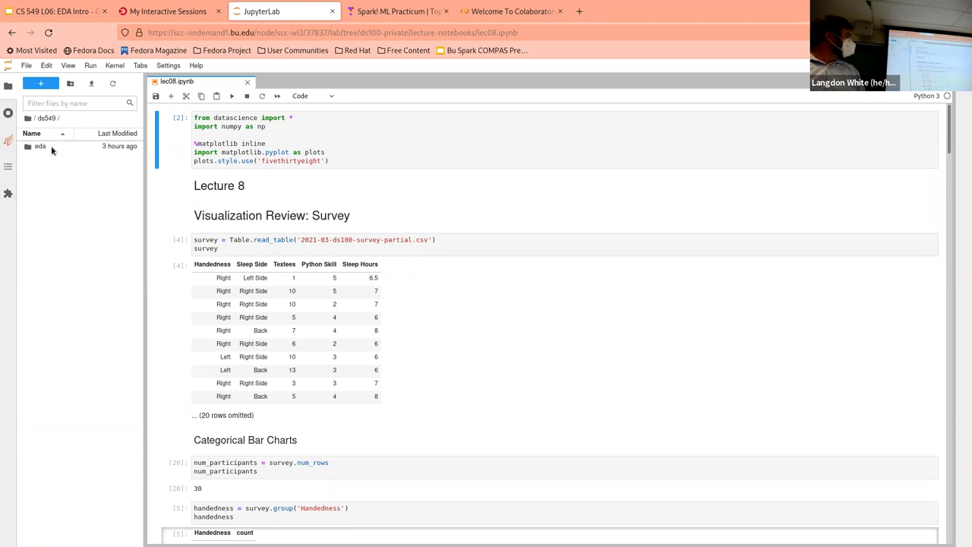
double_click(55, 147)
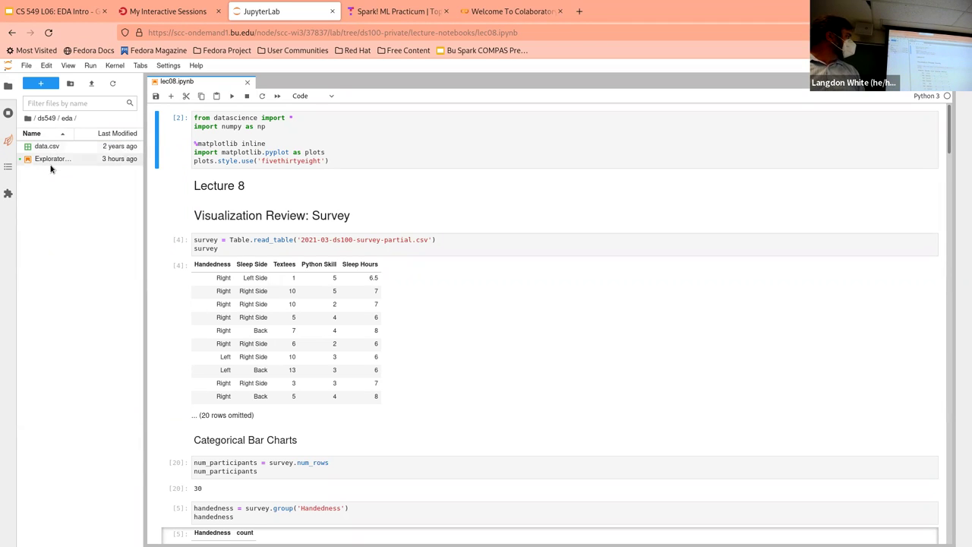
click(55, 159)
double_click(54, 160)
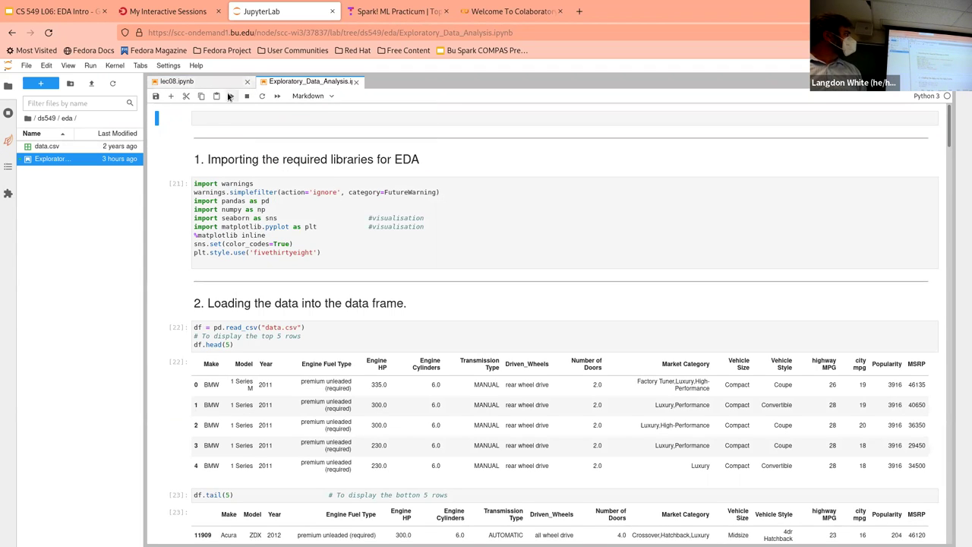
Turn on presentation mode in JupyterLab and enlarge the page to 120%.
click(64, 67)
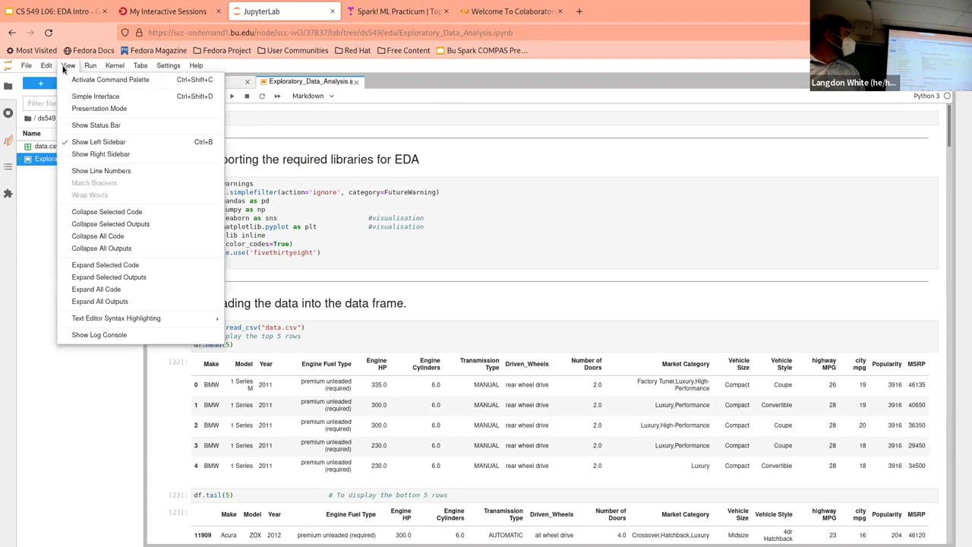
click(82, 107)
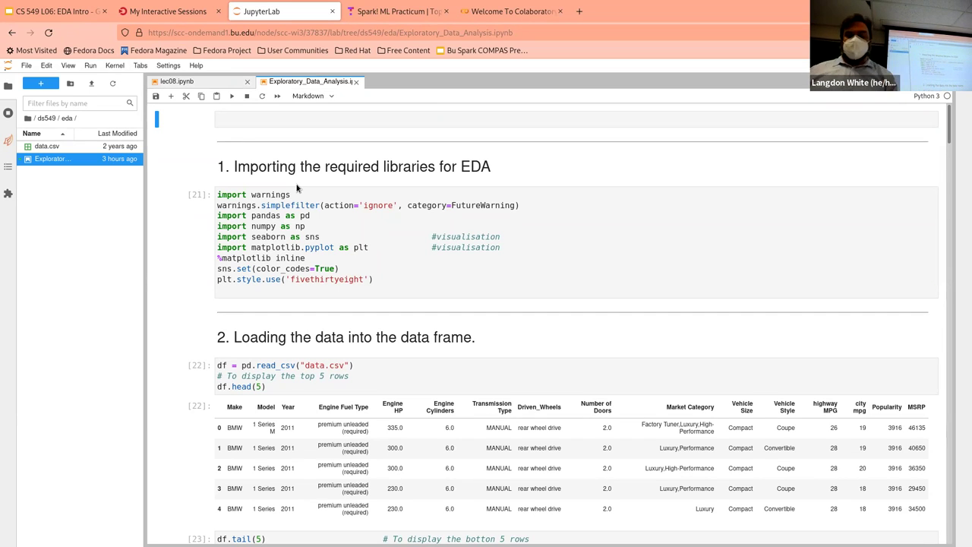
key(ctrl+plus)
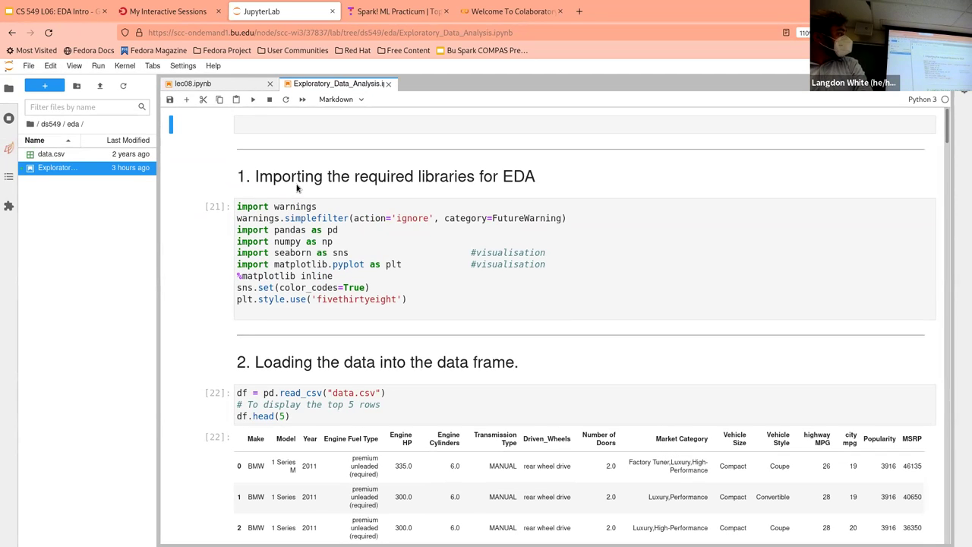
key(ctrl+plus)
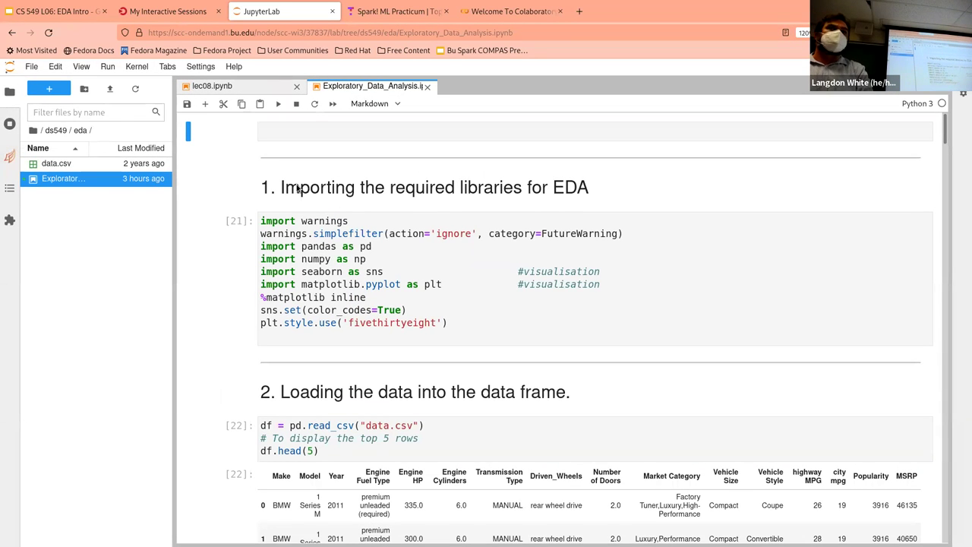
Run the library import cell and the cell that loads data.csv into df and displays its first five rows.
click(377, 259)
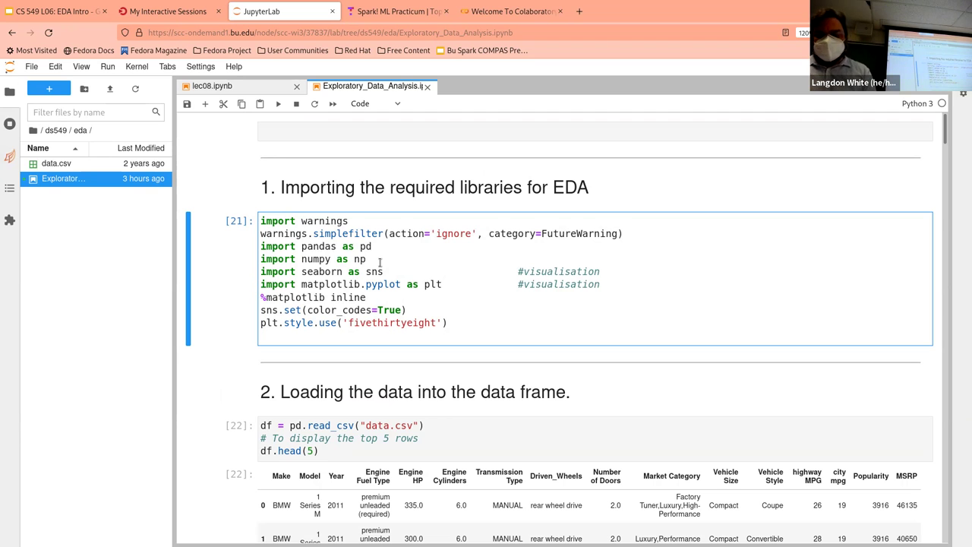
key(shift+Return)
scroll(379, 262, down, 5)
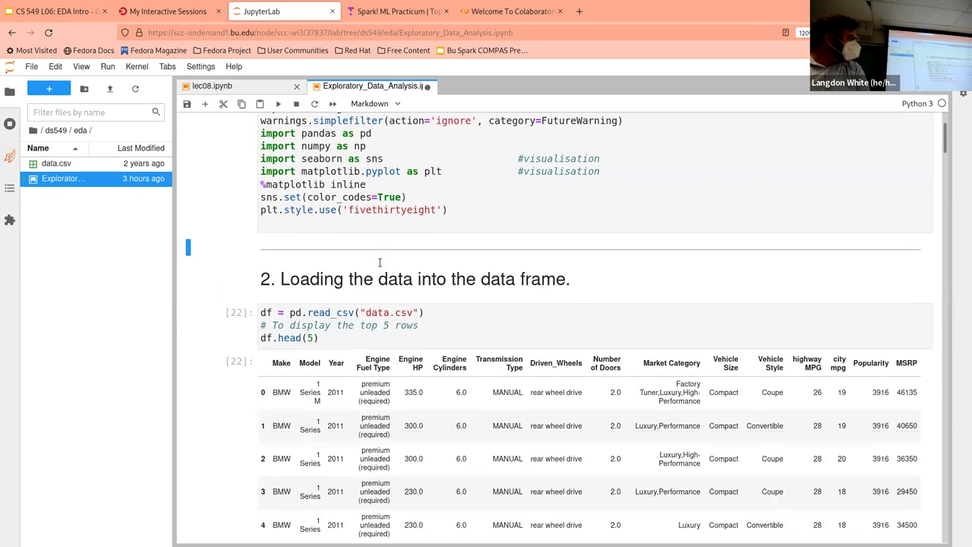
click(379, 262)
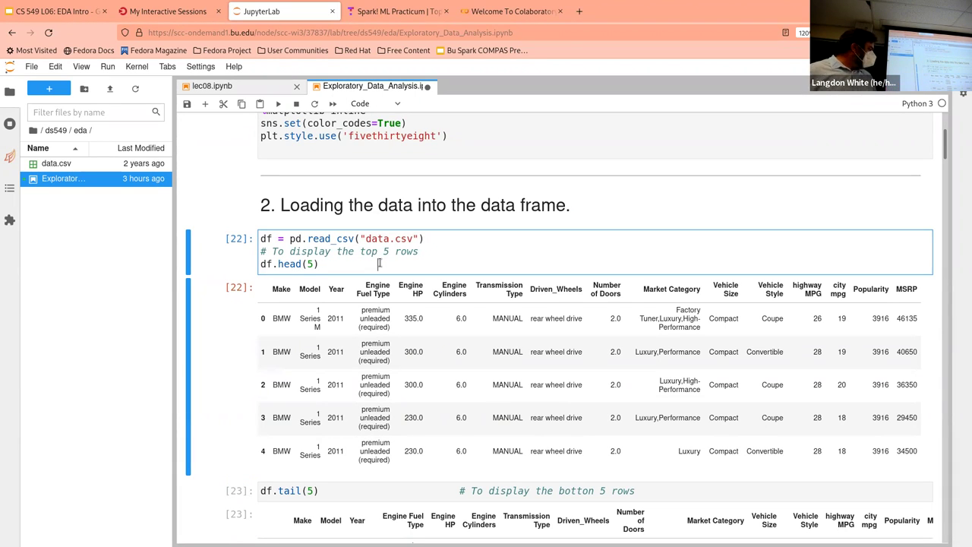
key(shift+Return)
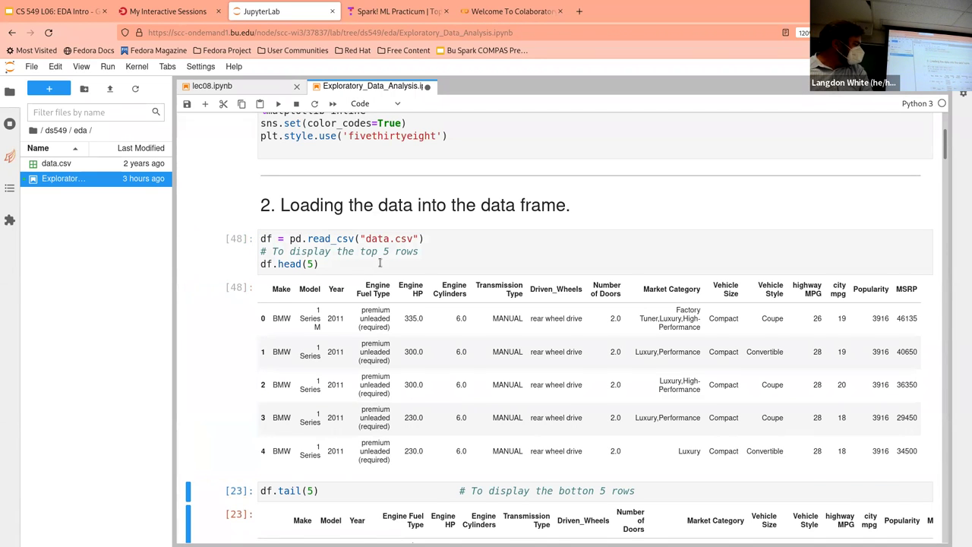
Look over the first-rows table, and run the df.tail(5) cell to display the last five rows.
scroll(380, 262, down, 2)
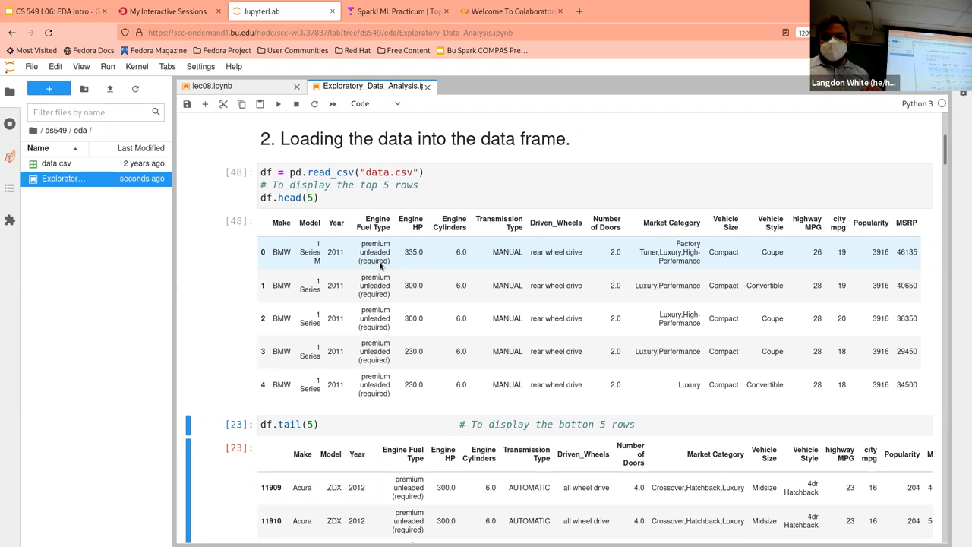
scroll(381, 264, down, 3)
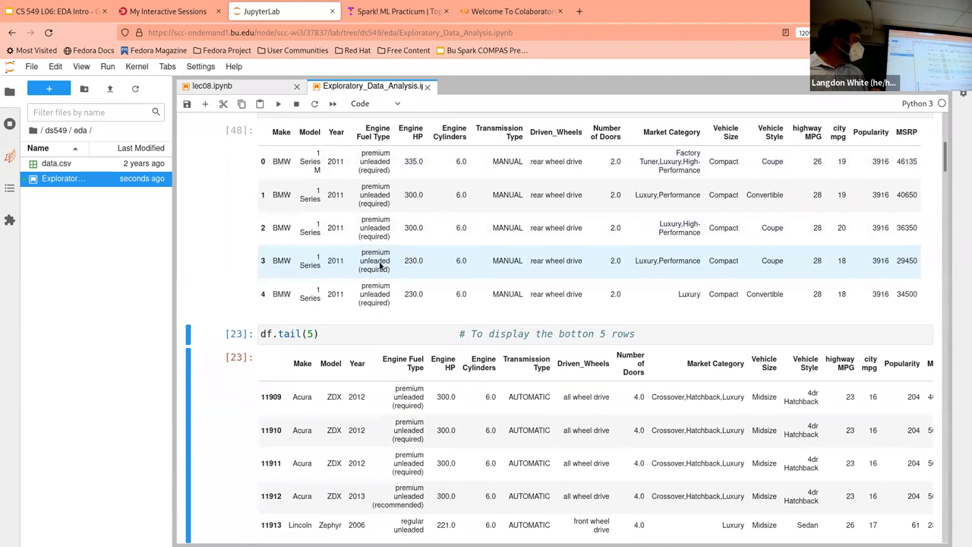
scroll(381, 264, up, 2)
scroll(381, 264, down, 3)
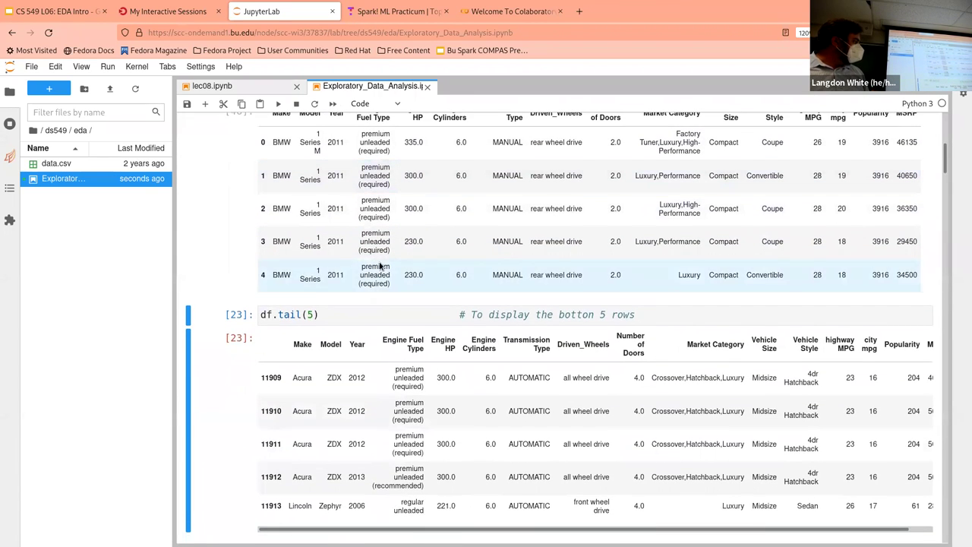
click(365, 315)
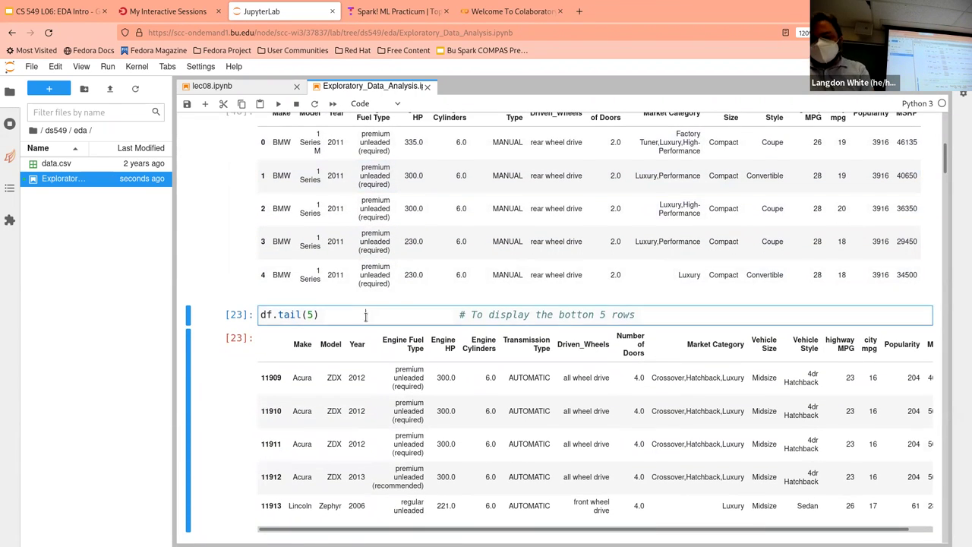
key(shift+Return)
Run the df.dtypes cell in section 3 to list the data type of each column.
scroll(366, 319, down, 5)
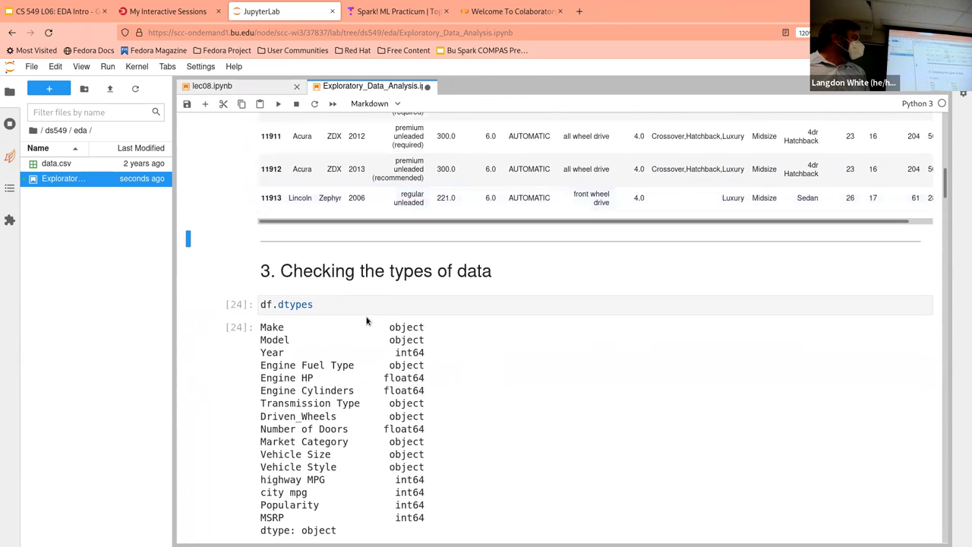
click(363, 306)
key(shift+Return)
scroll(363, 312, down, 3)
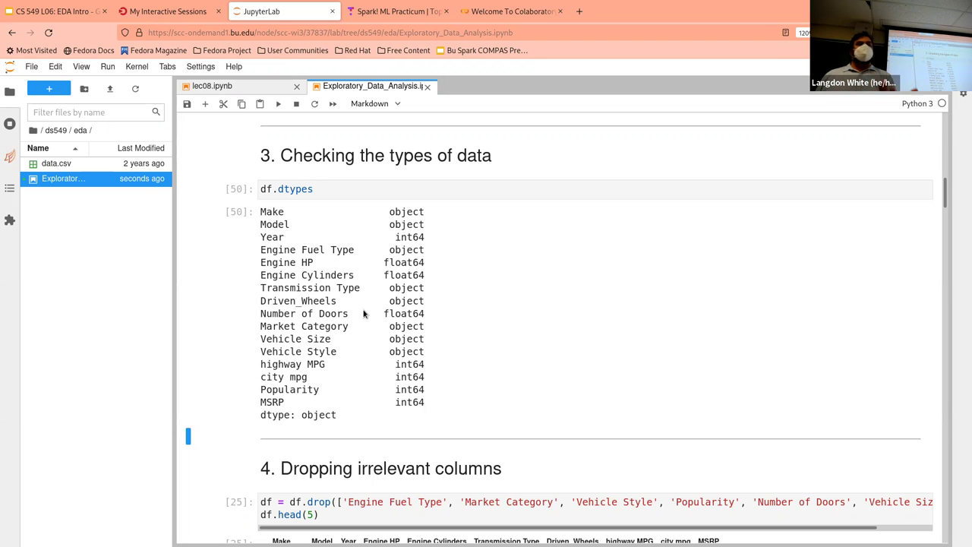
Run the df.drop cell in section 4 to remove the irrelevant columns and show the first five rows.
scroll(363, 313, down, 5)
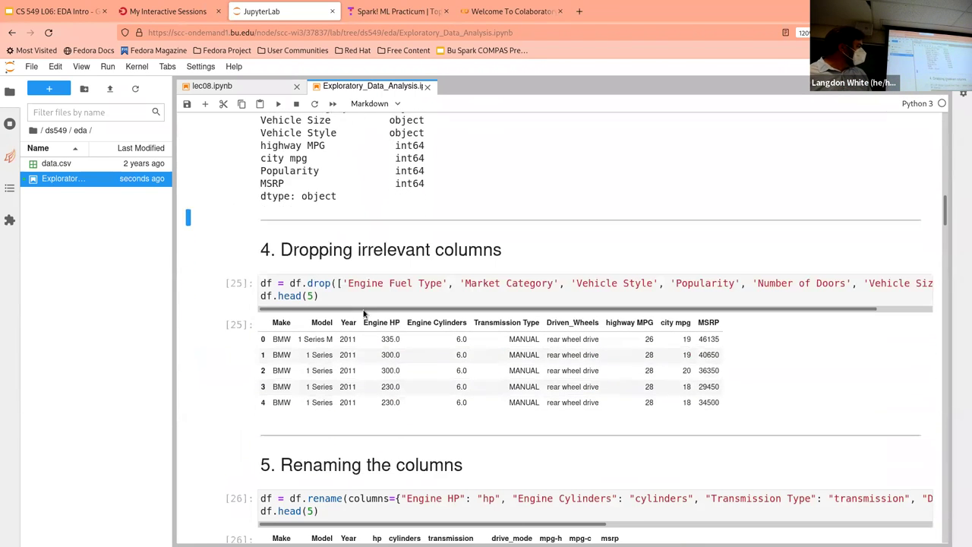
click(362, 294)
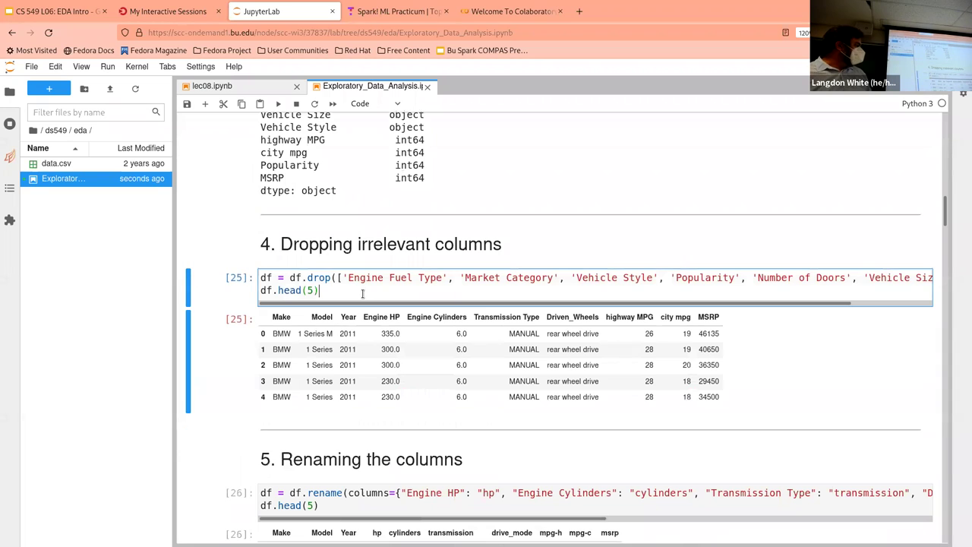
key(shift+Return)
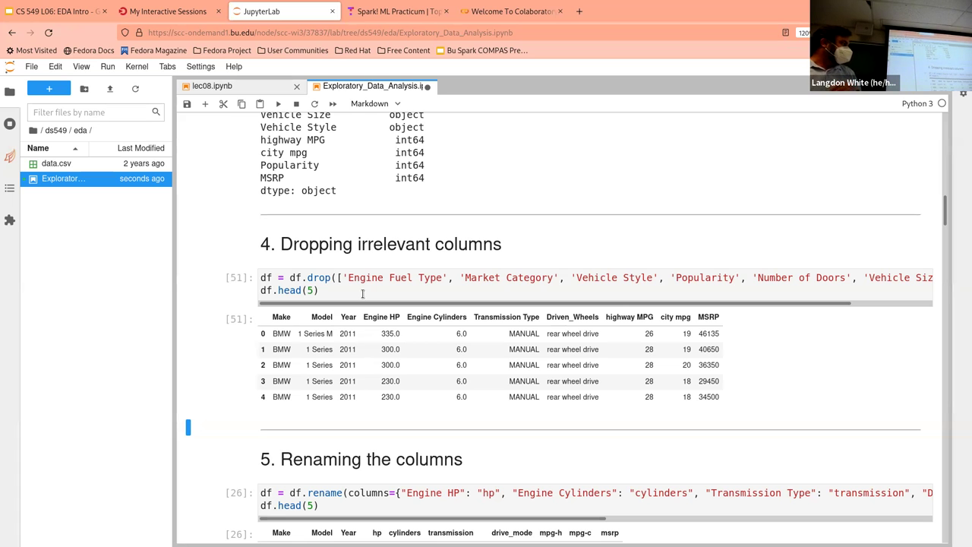
Run the df.rename cell in section 5 to give the columns short names such as hp, cylinders and msrp.
click(363, 293)
scroll(363, 294, down, 5)
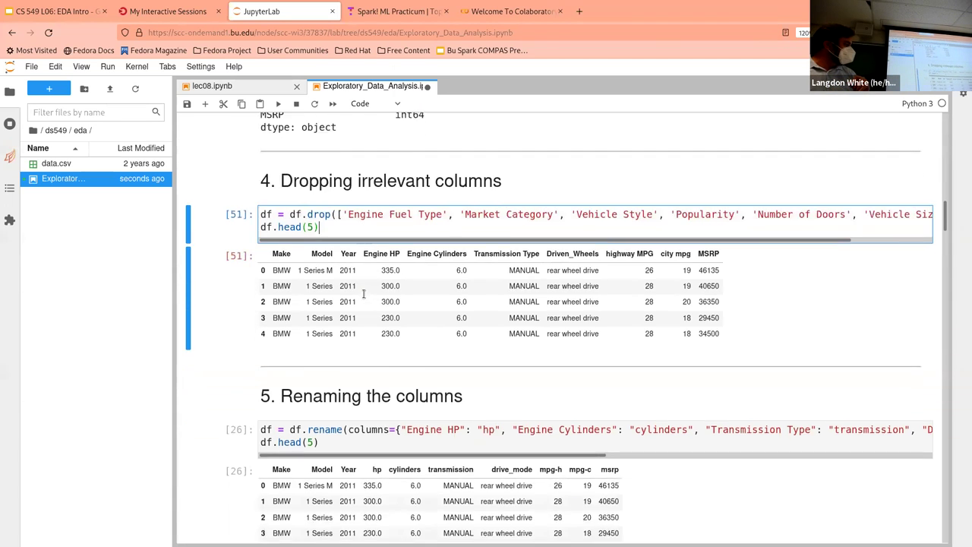
click(364, 296)
key(End)
key(shift+Return)
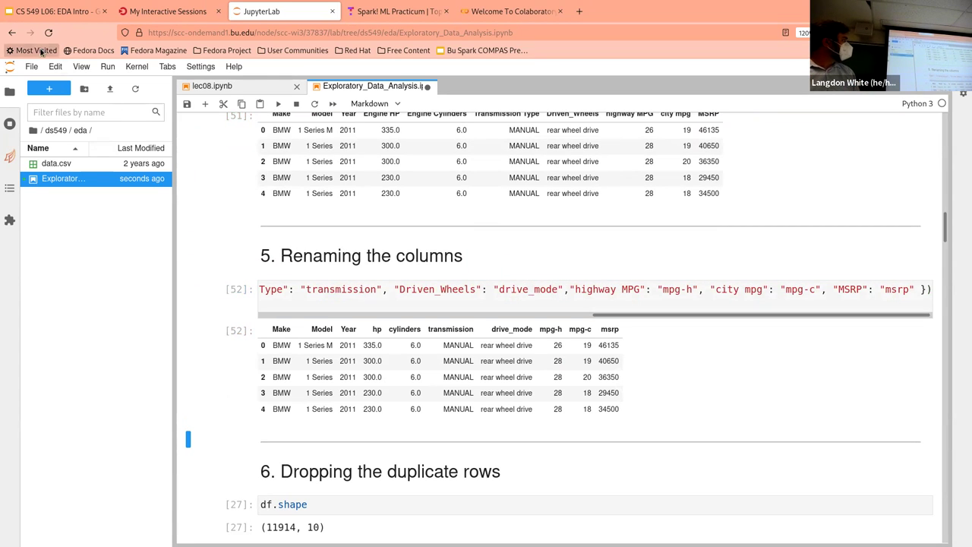
Clear all outputs in the notebook and rerun the column renaming cell in section 5.
click(81, 68)
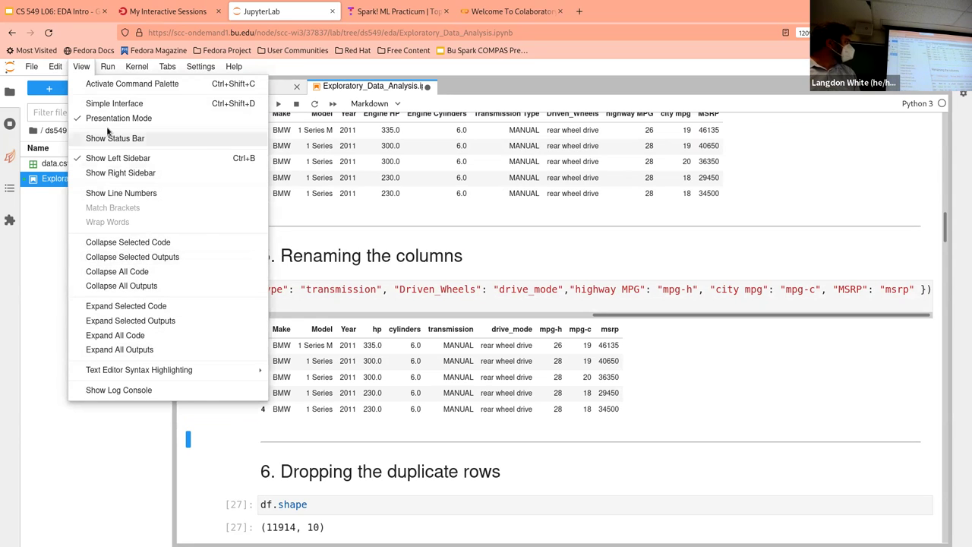
mouse_move(53, 67)
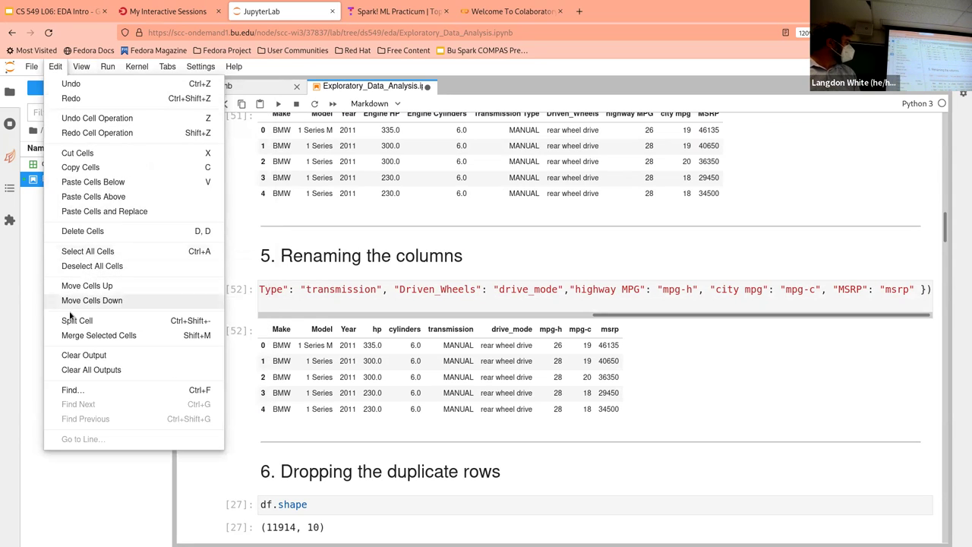
click(78, 370)
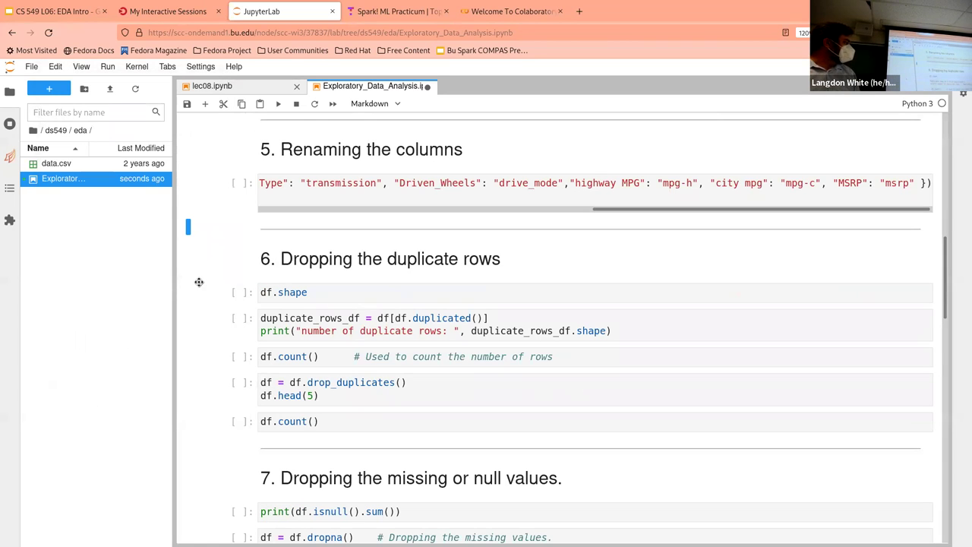
click(335, 188)
key(shift+Return)
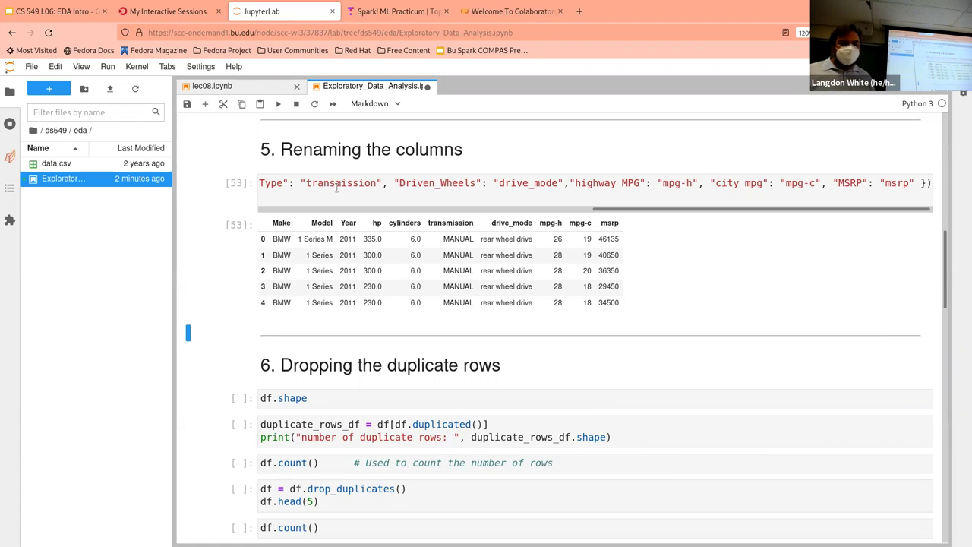
Run the df.shape cell in section 6 and the cell that prints the number of duplicate rows.
scroll(336, 187, down, 4)
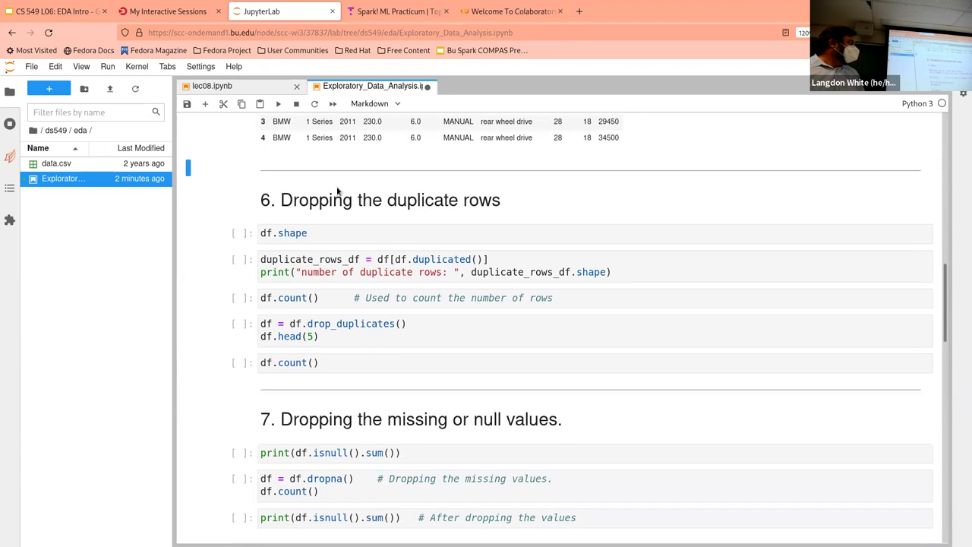
click(350, 227)
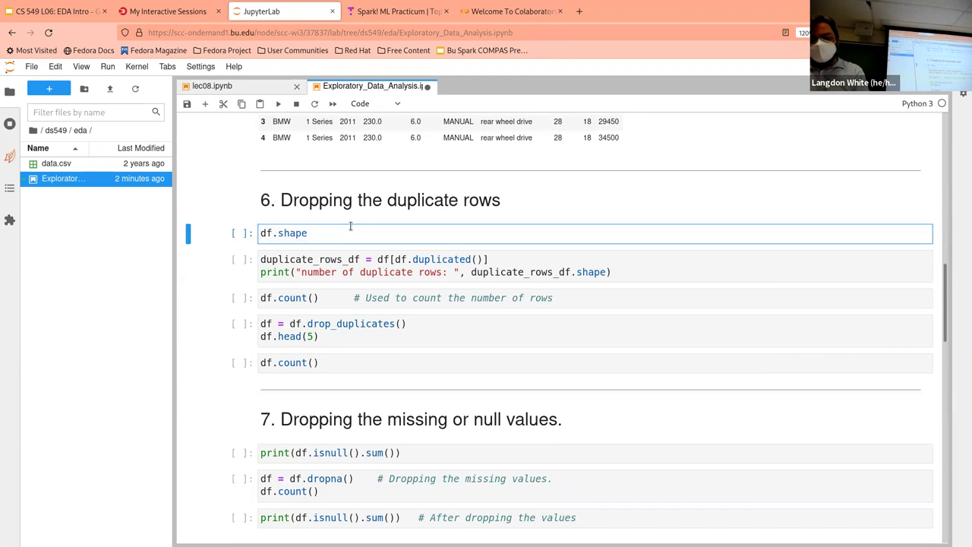
key(shift+Return)
scroll(350, 227, down, 1)
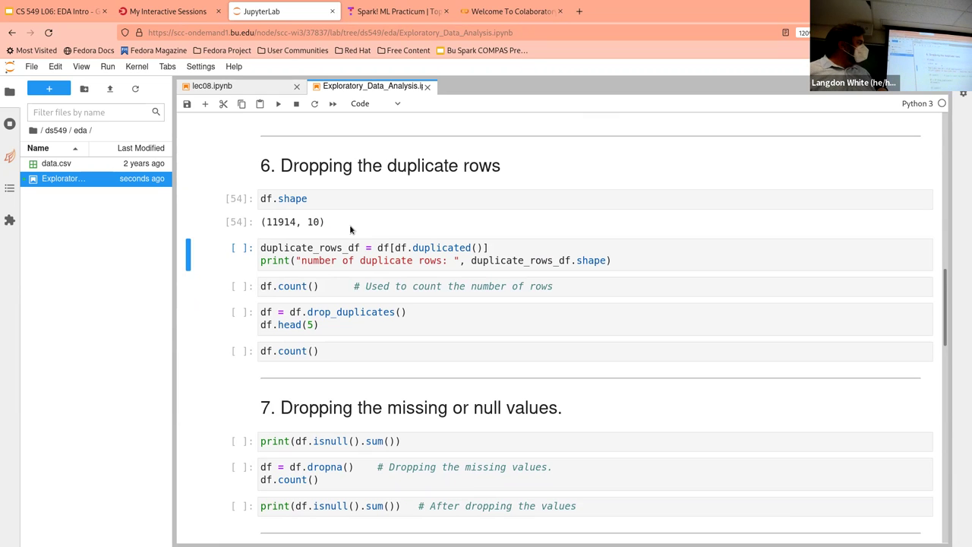
click(358, 248)
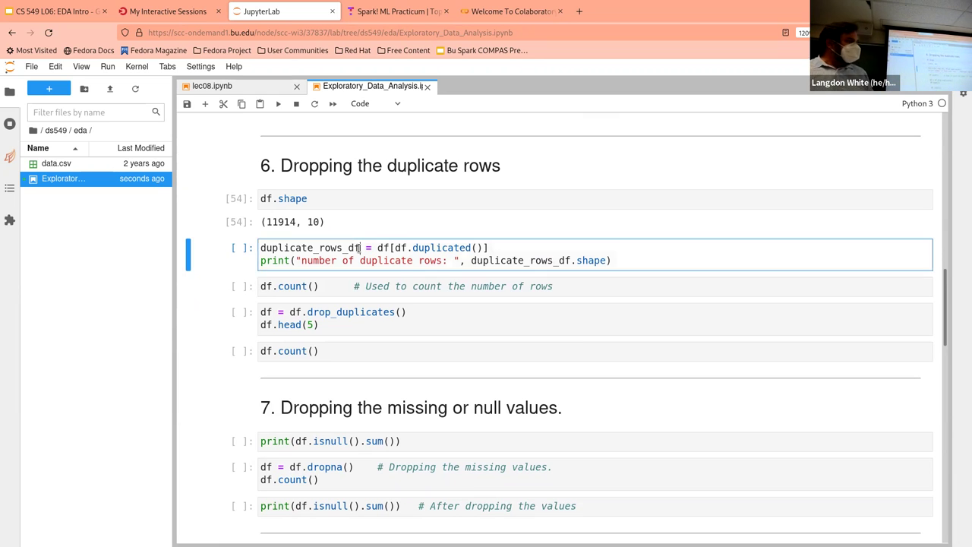
key(shift+Return)
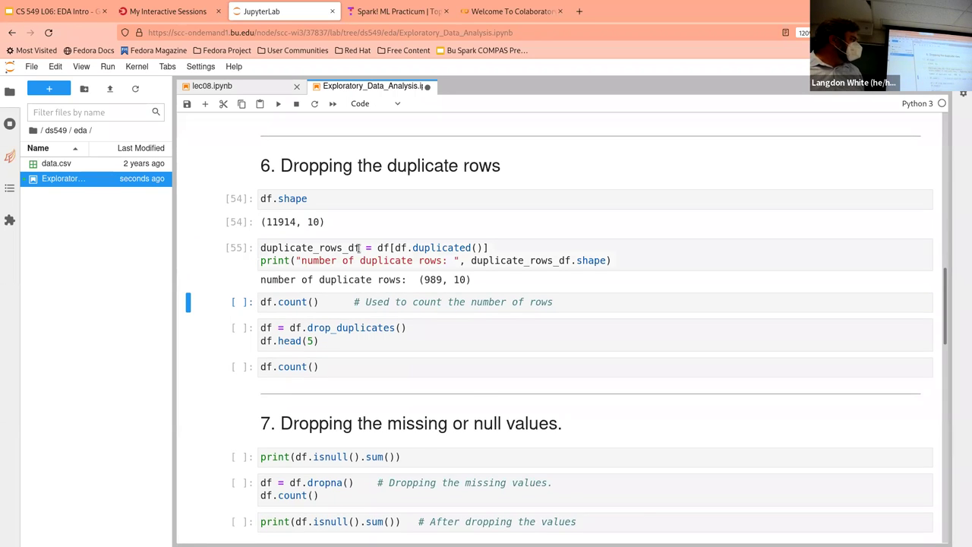
Run the first df.count() cell in section 6 to count the rows in each column.
scroll(359, 248, down, 1)
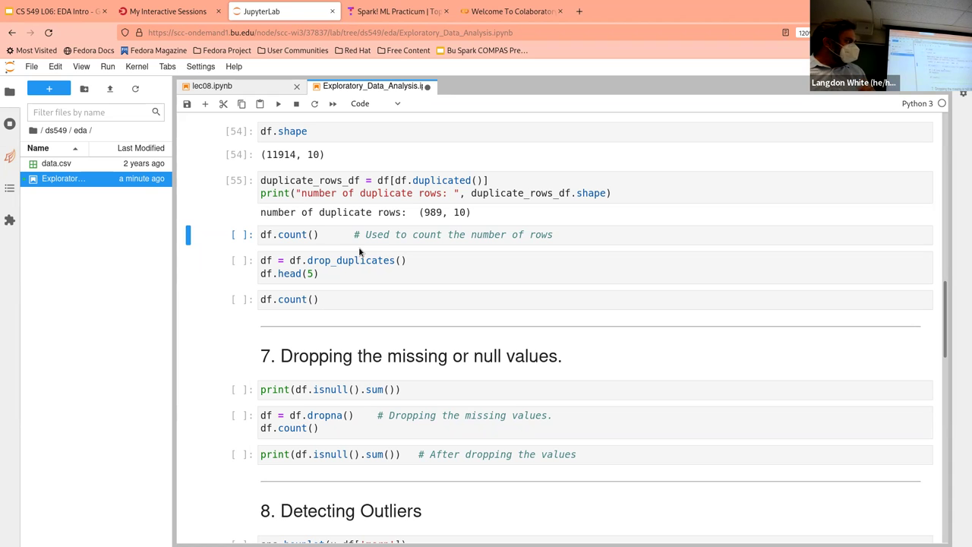
click(330, 237)
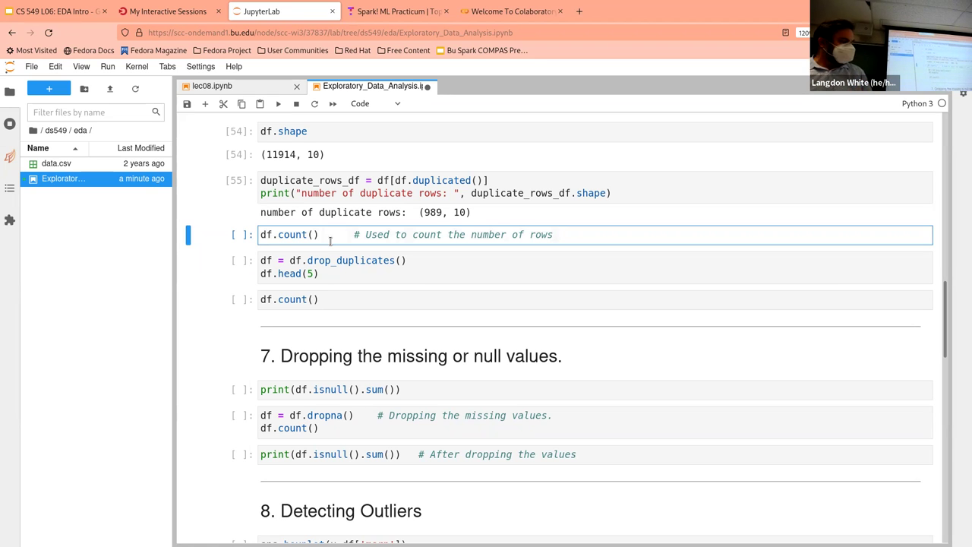
key(shift+Return)
Run the df.drop_duplicates() cell to remove the duplicate rows, and count the remaining rows with the following df.count() cell.
scroll(330, 243, down, 2)
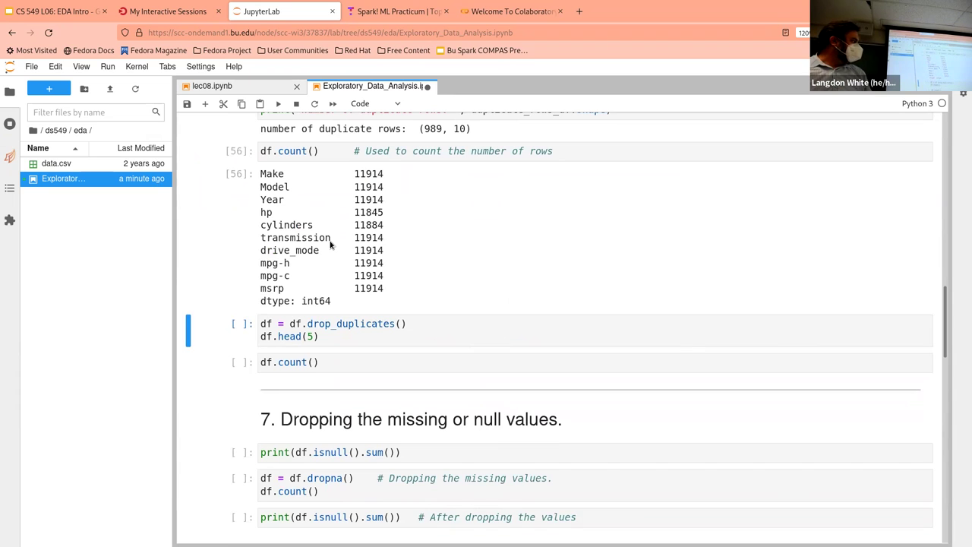
scroll(331, 243, down, 1)
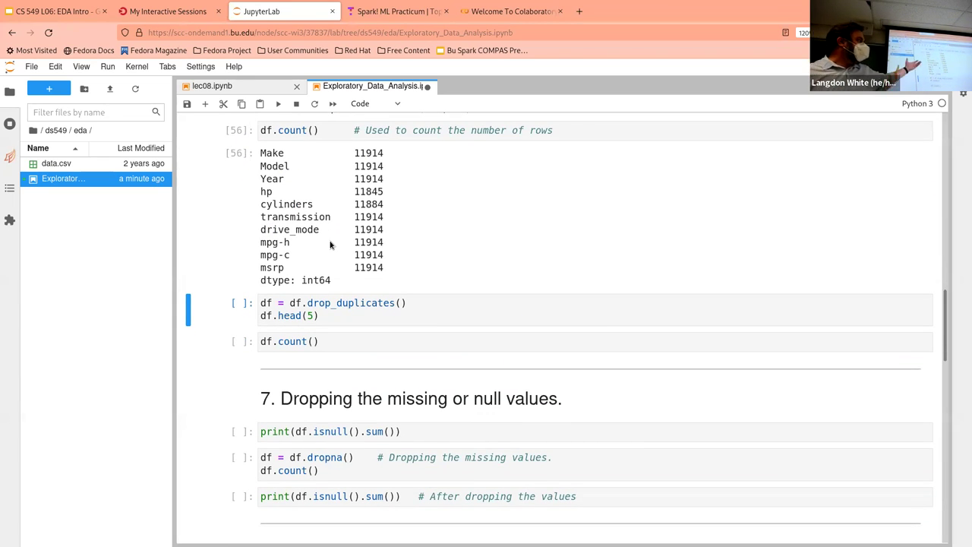
click(335, 323)
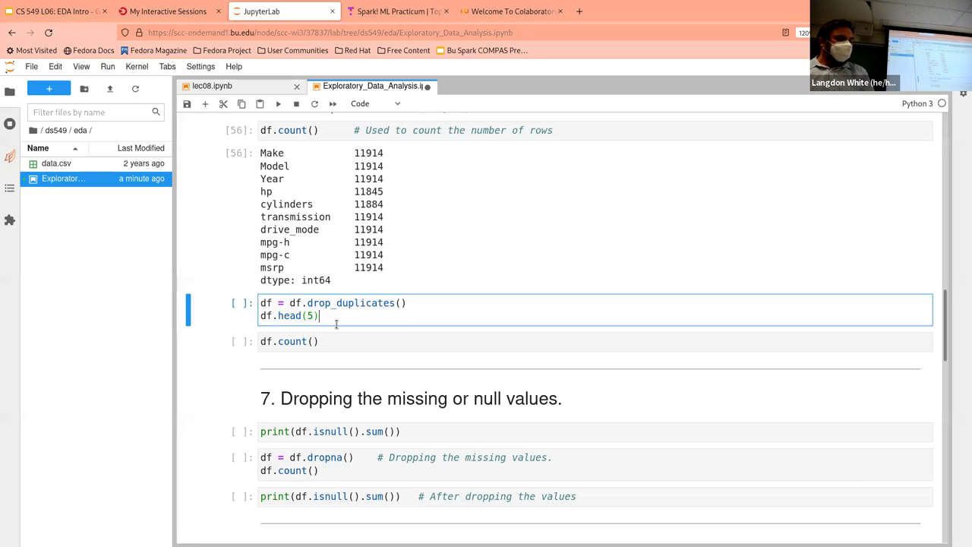
key(shift+Return)
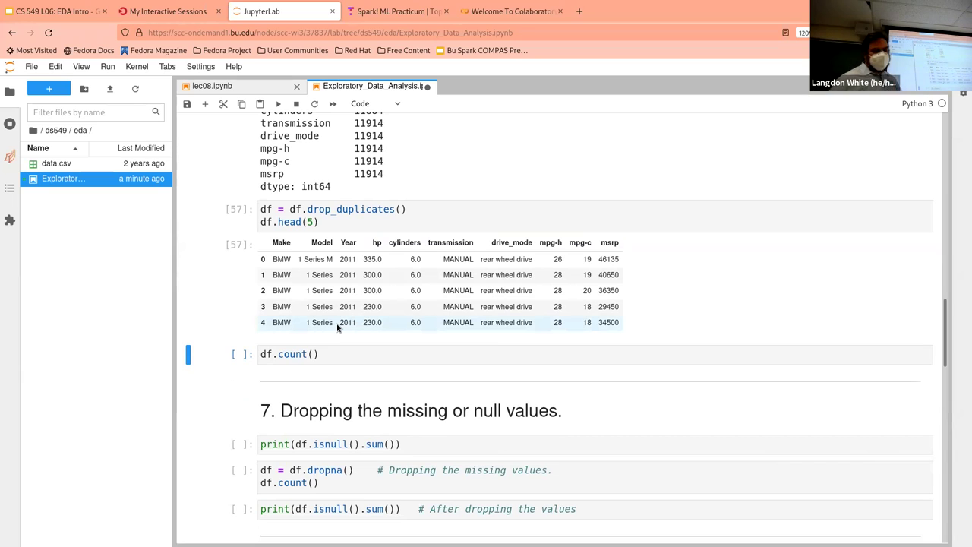
click(332, 355)
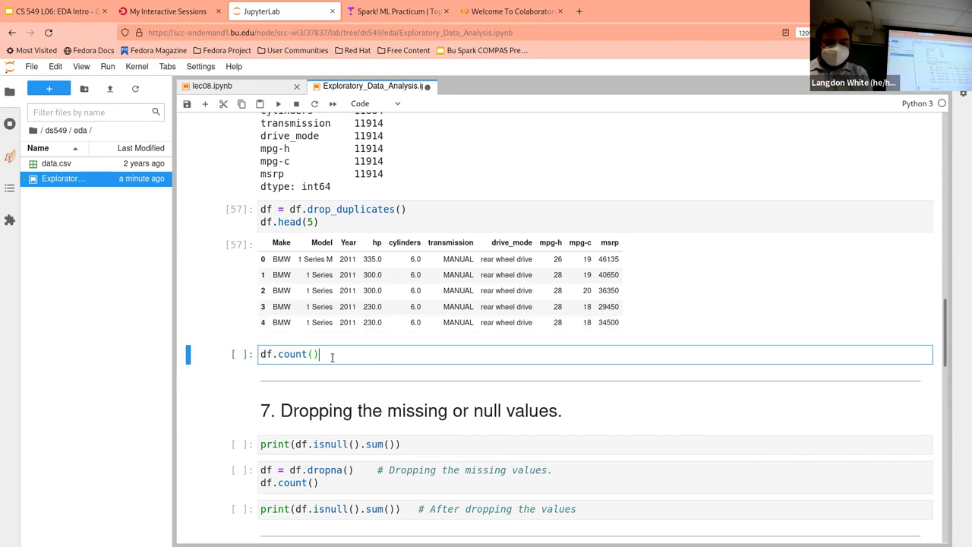
key(shift+Return)
Run the first print(df.isnull().sum()) cell in section 7 to count the null values per column.
scroll(332, 362, down, 3)
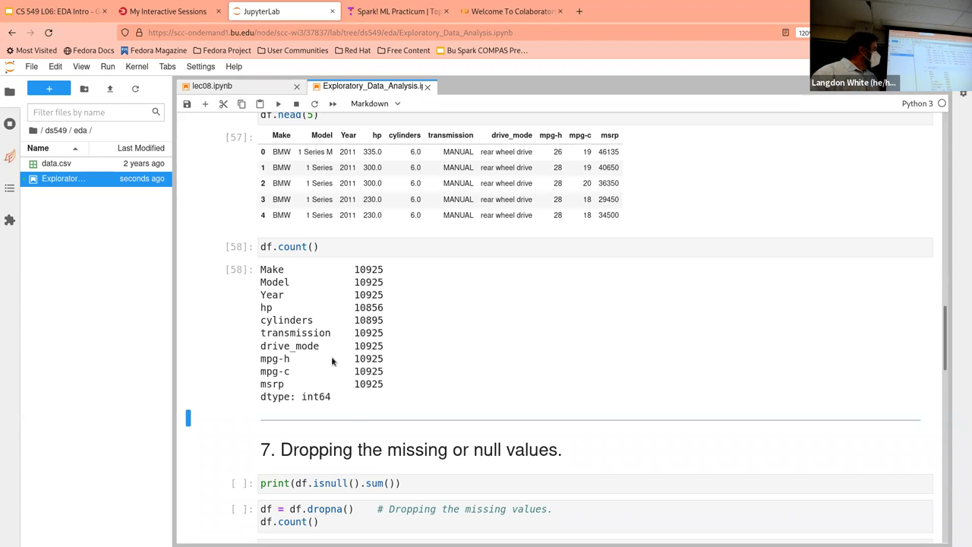
scroll(332, 361, down, 3)
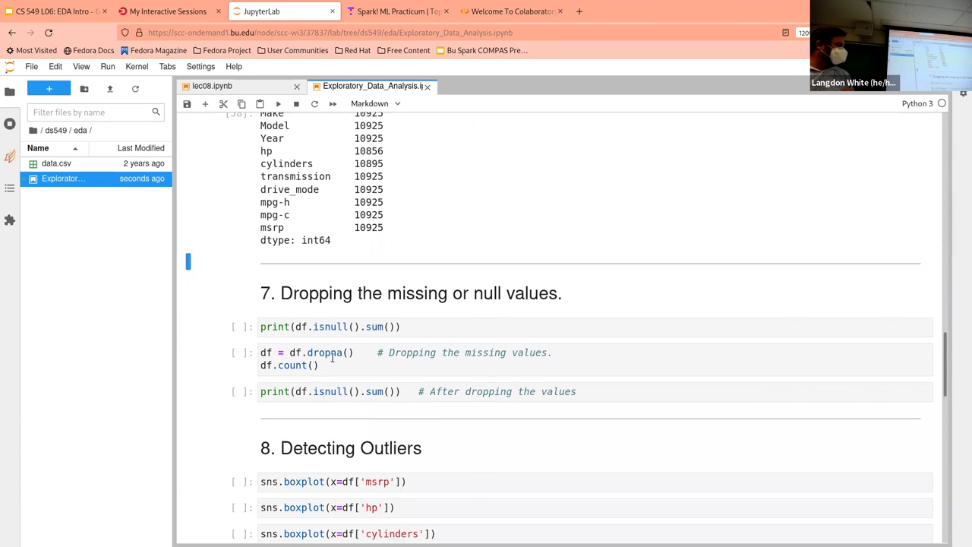
click(332, 356)
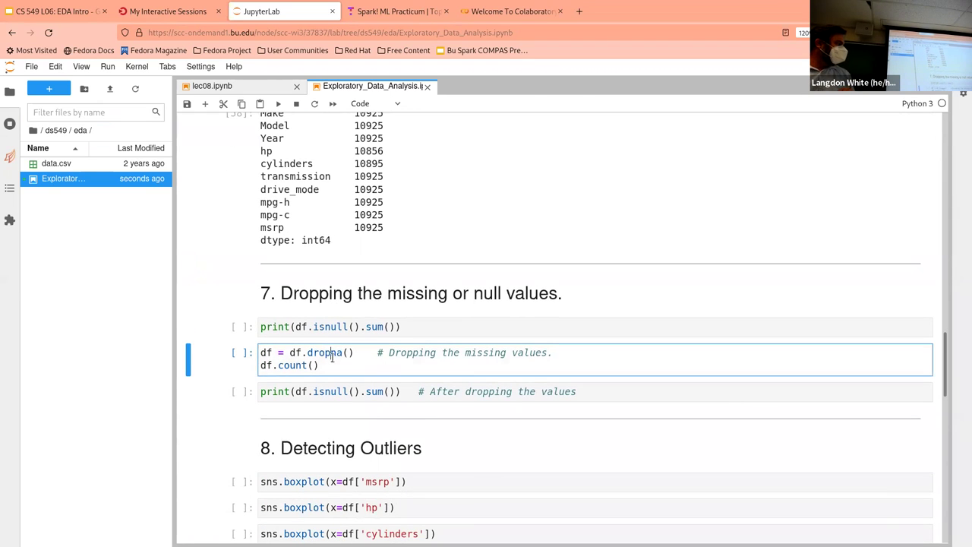
click(403, 323)
key(shift+Return)
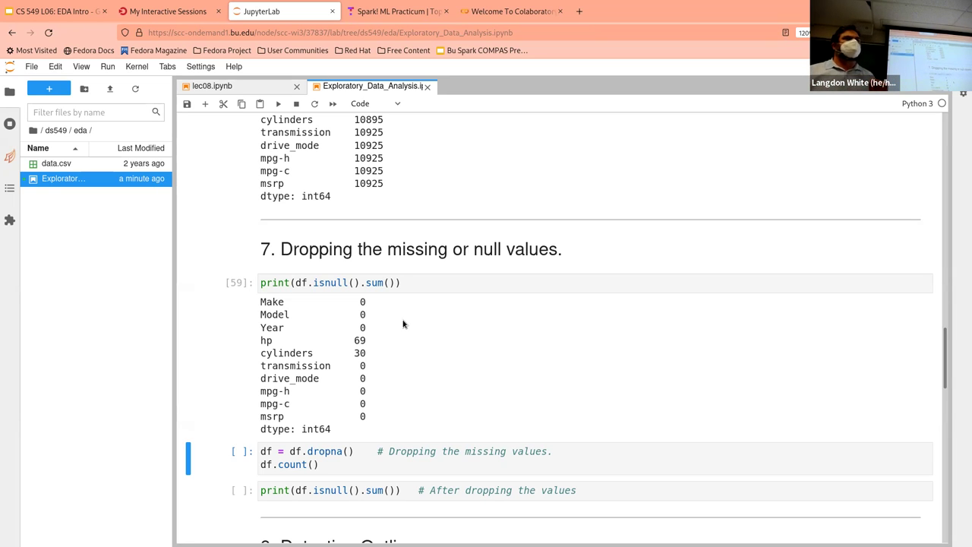
Run the df.dropna() cell to drop the rows with missing values and recount each column.
scroll(403, 325, down, 1)
scroll(403, 324, down, 1)
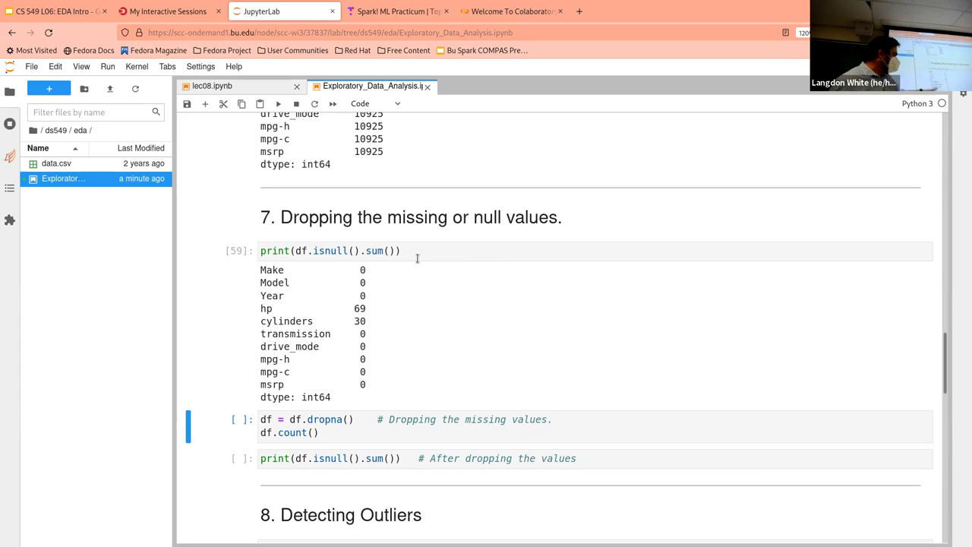
scroll(417, 258, down, 3)
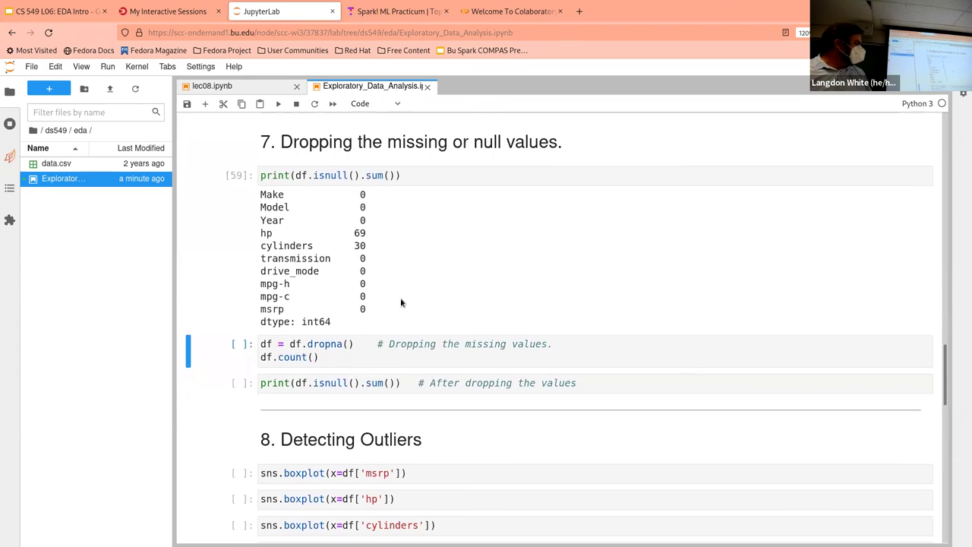
click(386, 351)
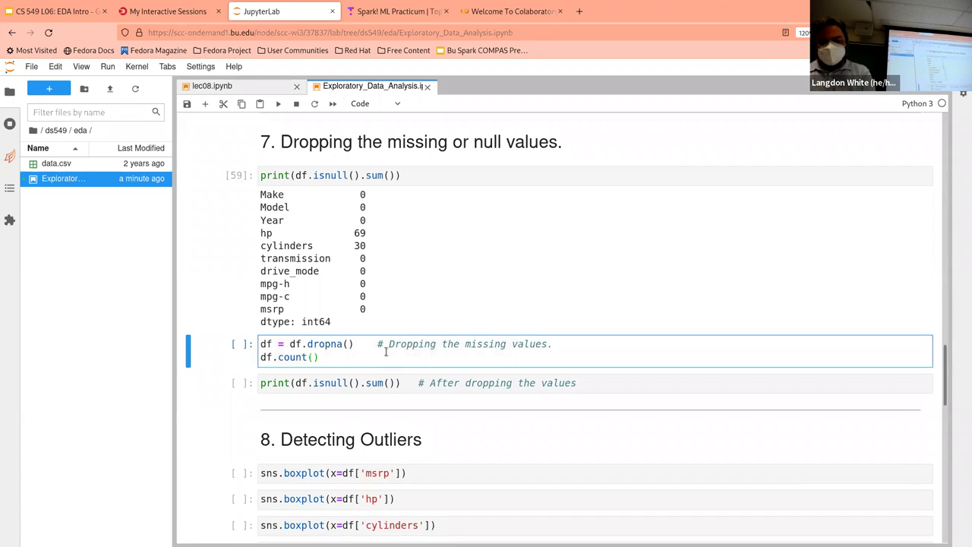
key(shift+Return)
Run the print(df.isnull().sum()) cell commented "After dropping the values" to recheck the null values.
scroll(385, 351, down, 2)
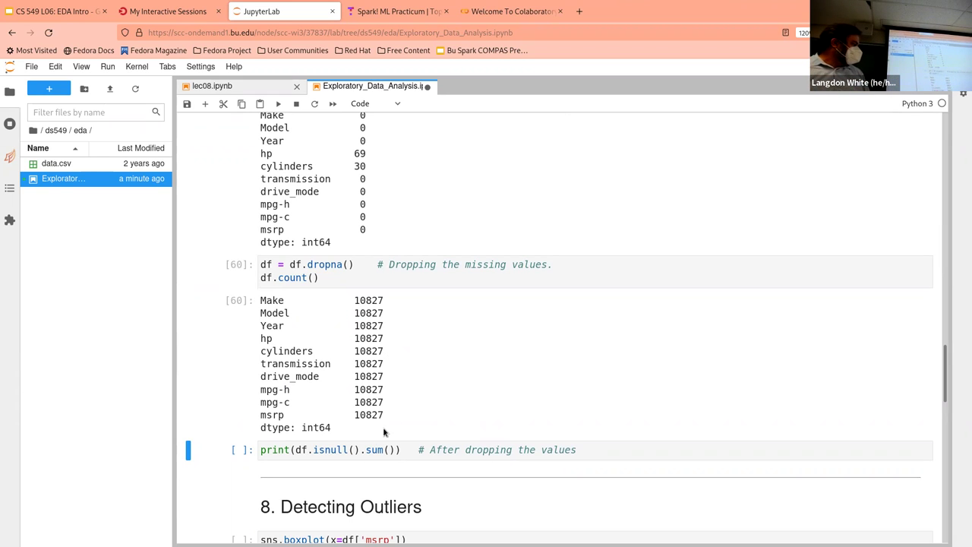
click(396, 449)
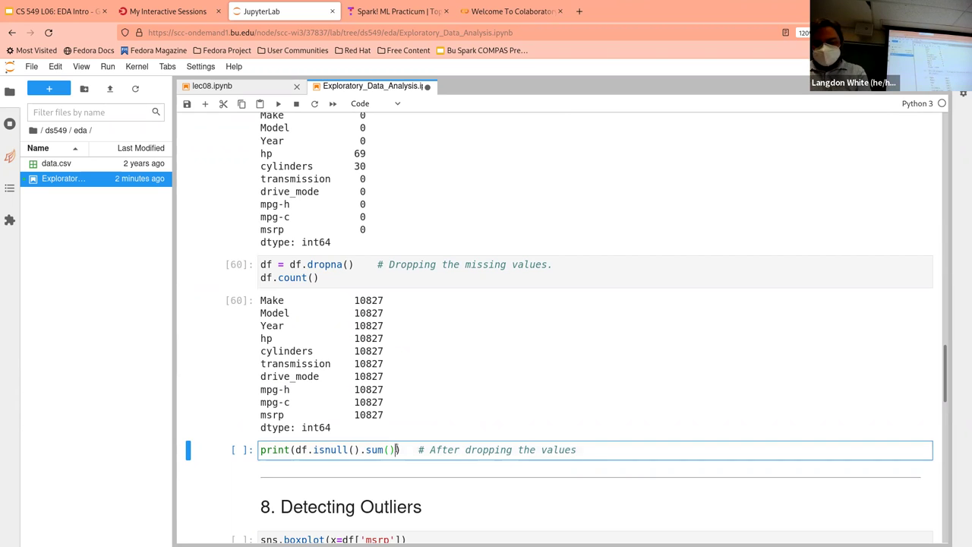
key(shift+Return)
Run the sns.boxplot cell for df['msrp'] in section 8 to plot the price outliers.
scroll(396, 449, down, 3)
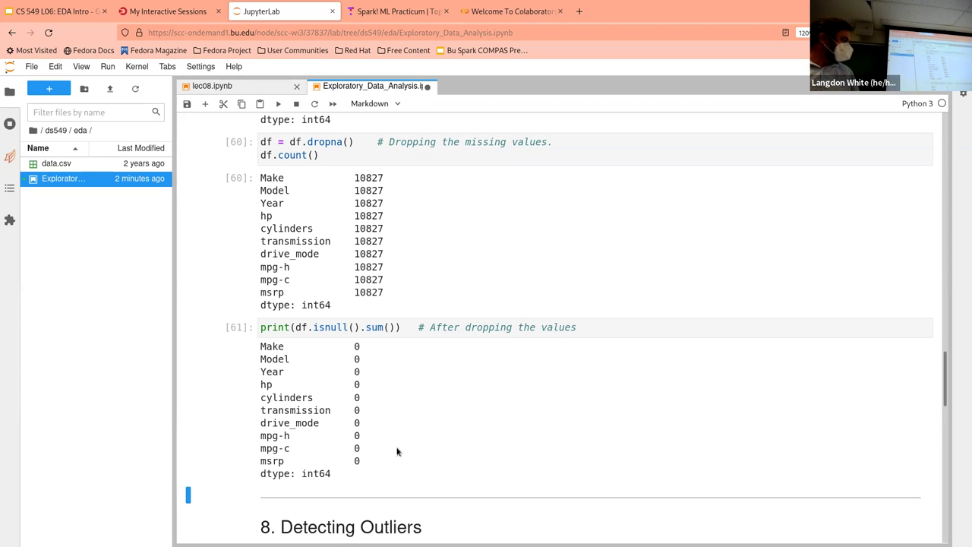
scroll(396, 451, down, 3)
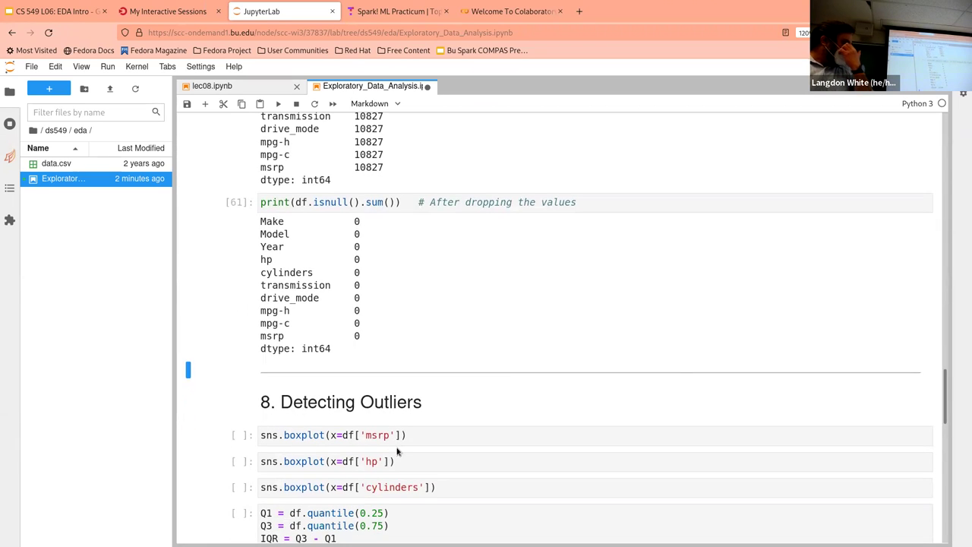
scroll(396, 451, down, 1)
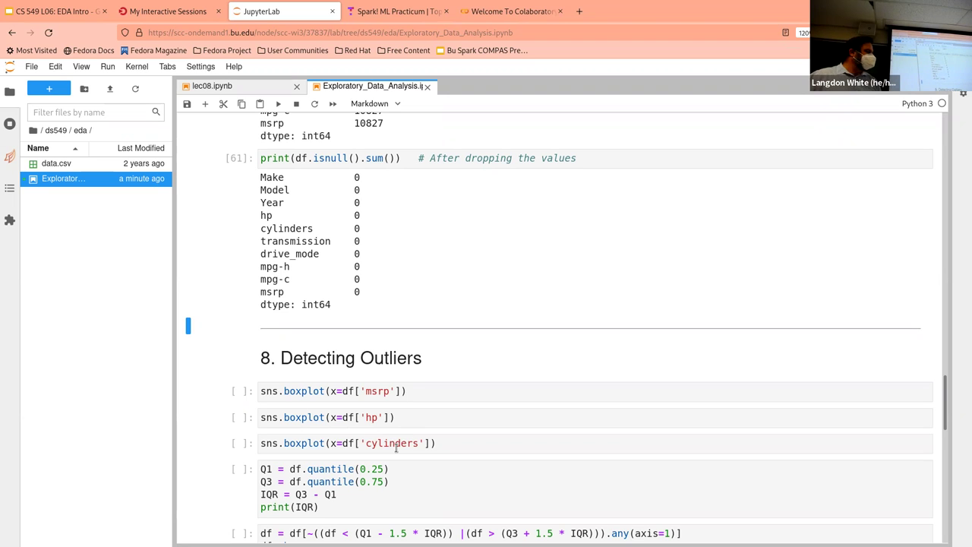
scroll(396, 448, down, 3)
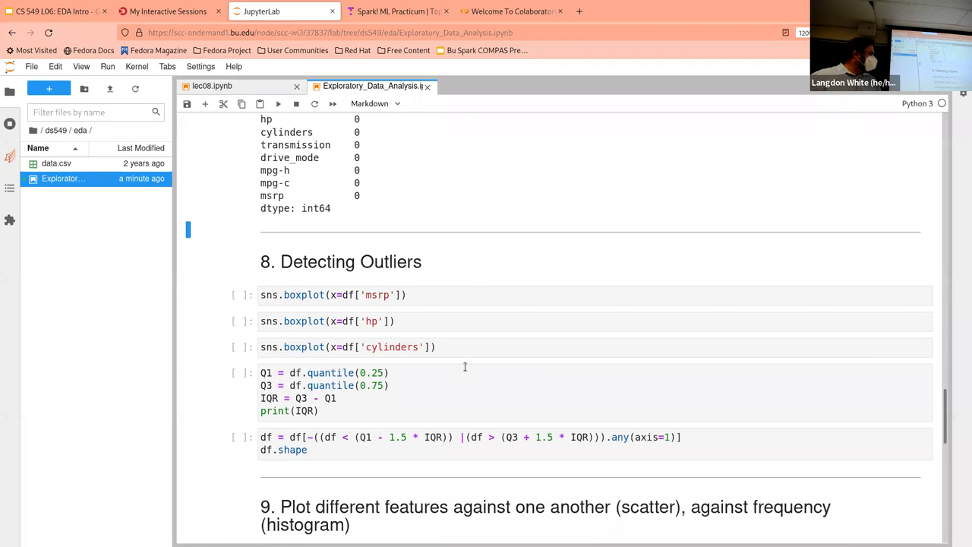
click(470, 295)
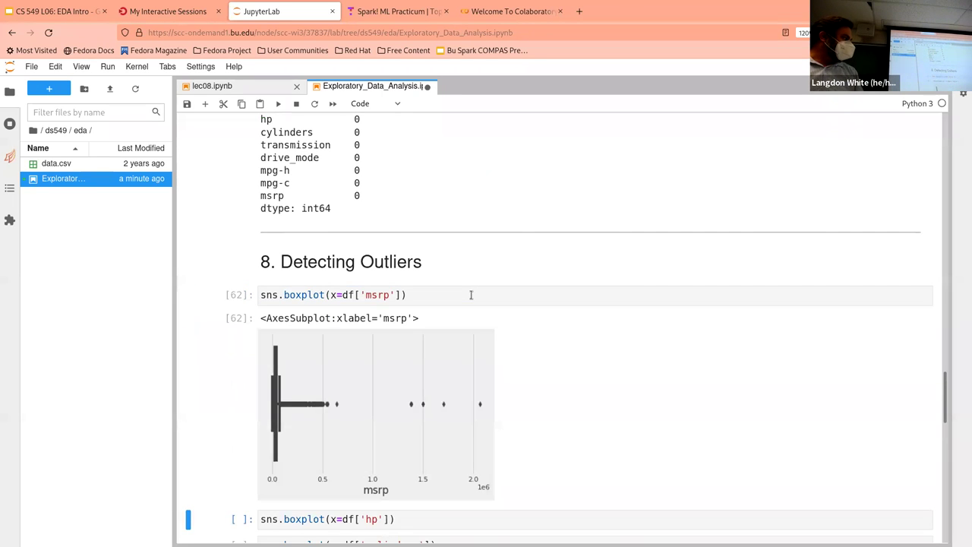
Run the sns.boxplot cell for df['hp'] in section 8 to plot the horsepower outliers.
scroll(471, 296, down, 2)
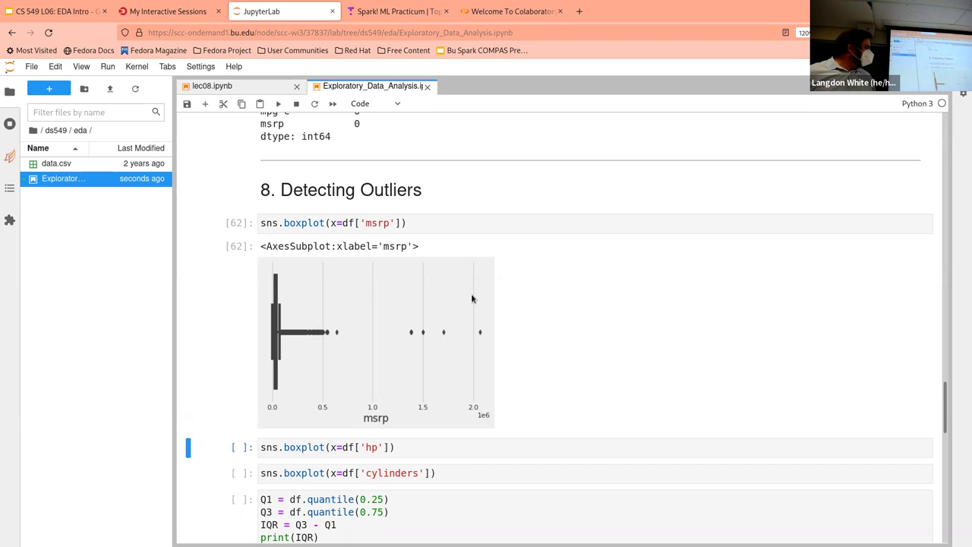
drag(448, 465, 453, 438)
click(453, 440)
key(shift+Return)
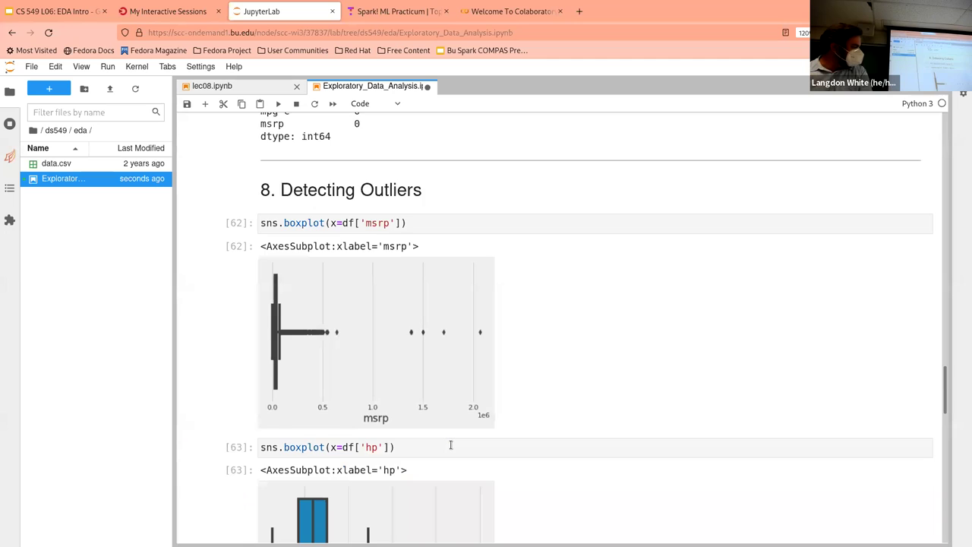
Run the sns.boxplot cell for df['cylinders'] to plot the cylinder-count outliers.
scroll(450, 445, down, 3)
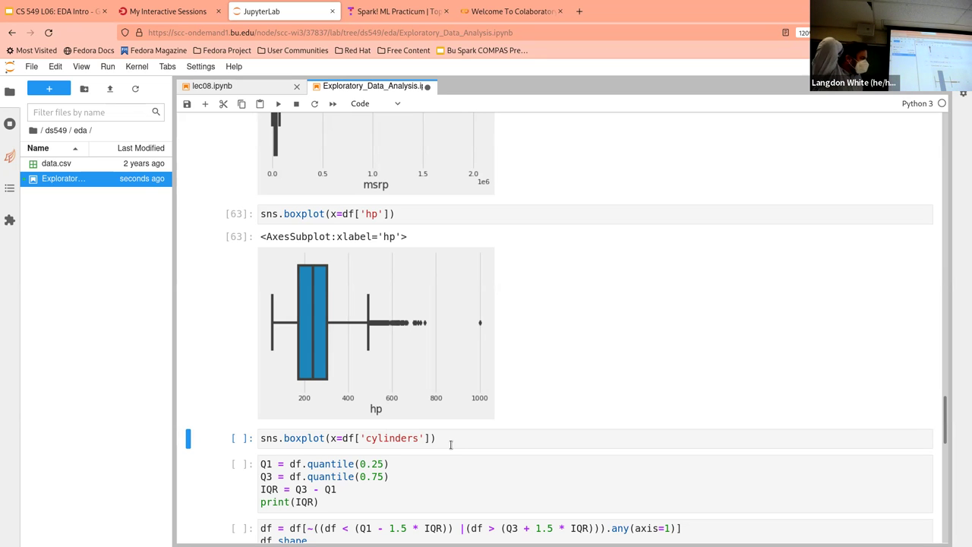
key(shift+Return)
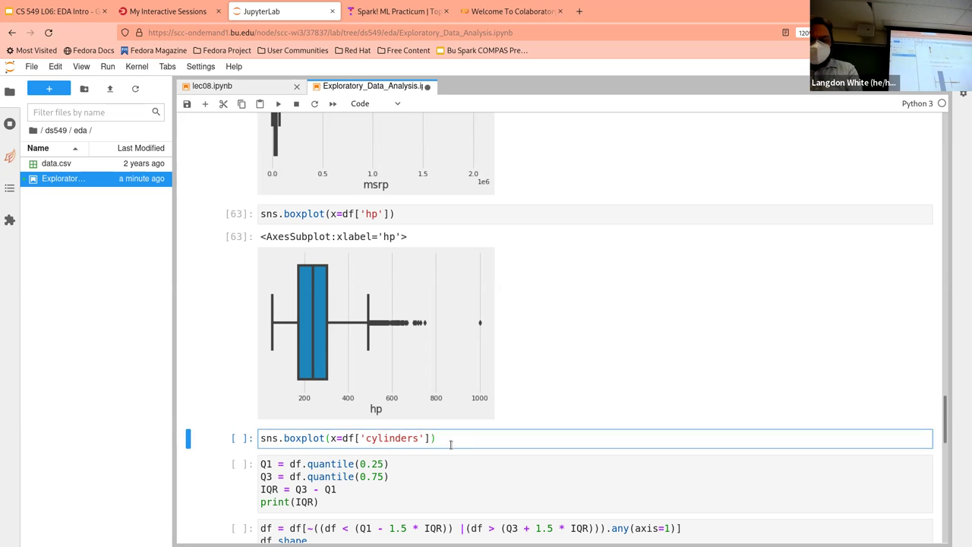
scroll(450, 444, down, 4)
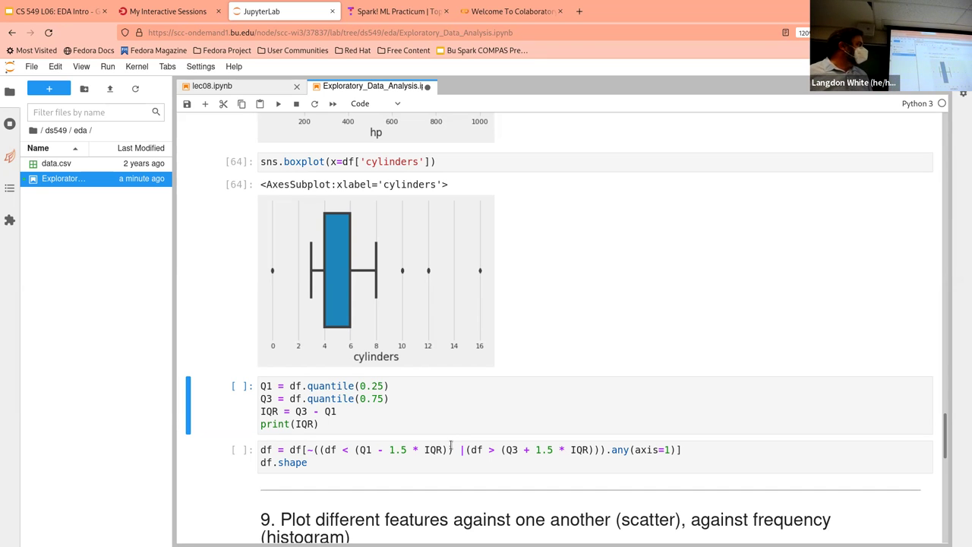
Run the Q1/Q3 quantile cell to compute and print the interquartile range of each numeric column.
scroll(451, 446, down, 1)
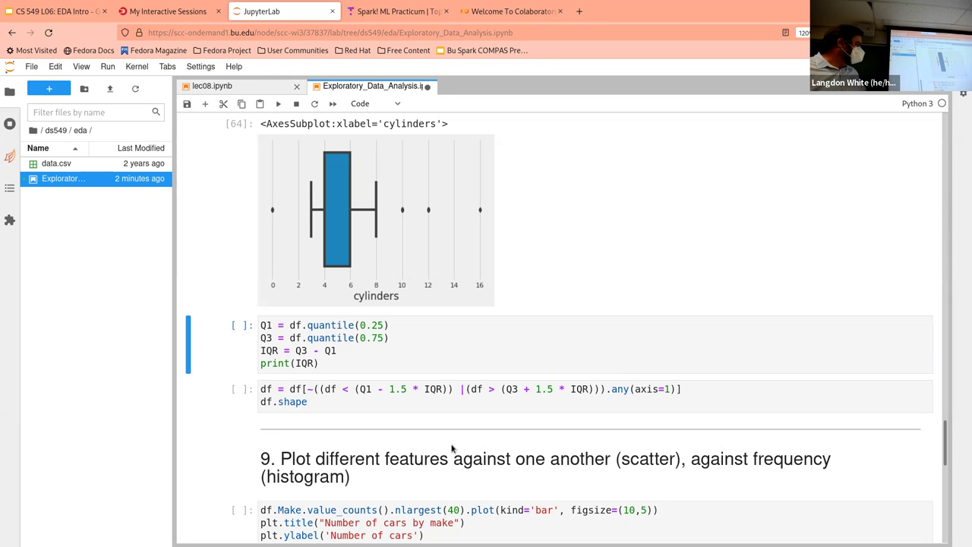
click(467, 370)
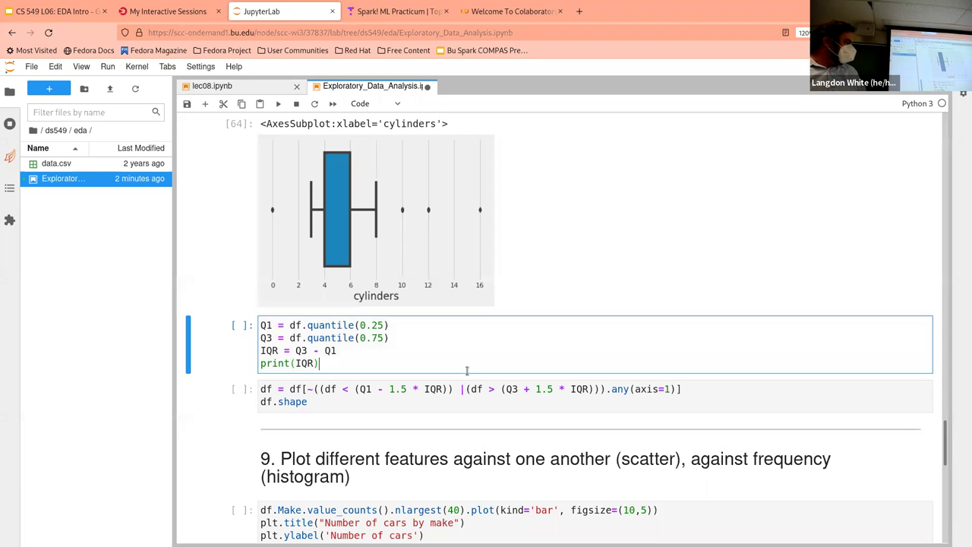
key(shift+Return)
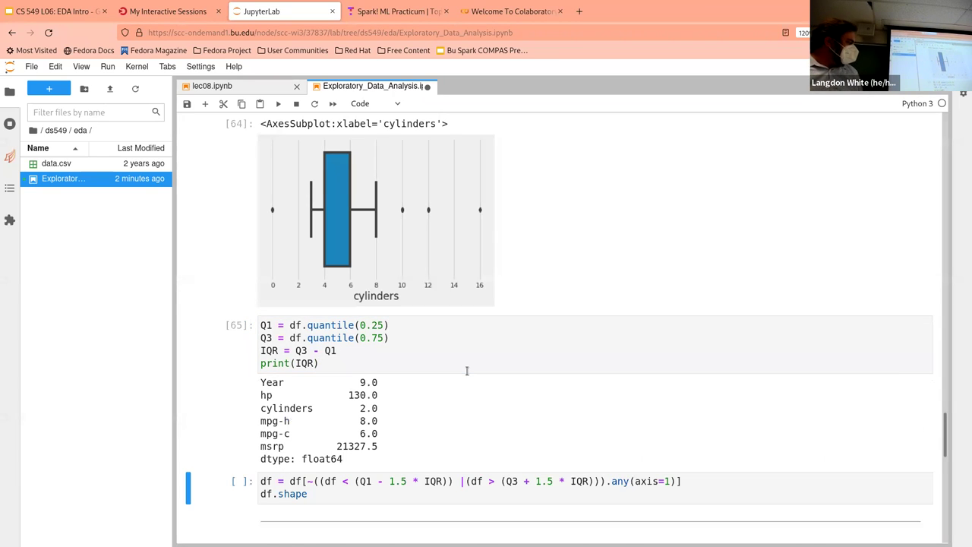
Run the cell that filters df to rows within 1.5 * IQR of the quartiles and shows df.shape.
scroll(467, 370, down, 2)
scroll(467, 370, down, 1)
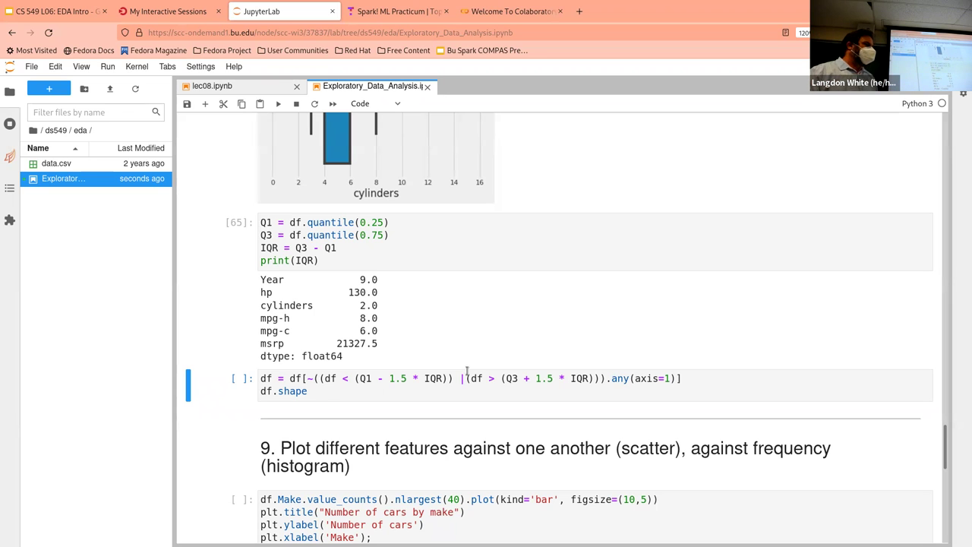
scroll(466, 370, down, 2)
click(476, 334)
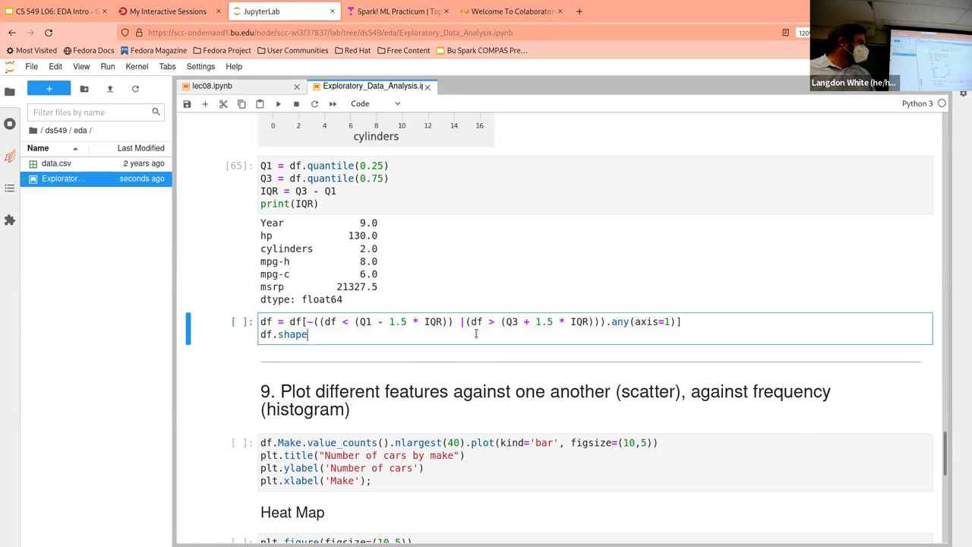
key(shift+Return)
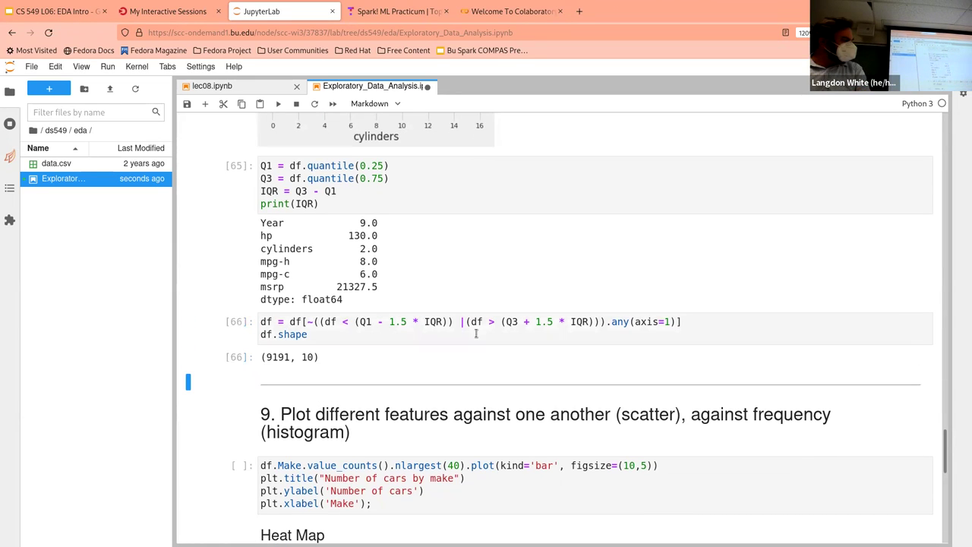
Run the first cell of section 9 to plot the "Number of cars by make" bar chart.
scroll(476, 335, down, 1)
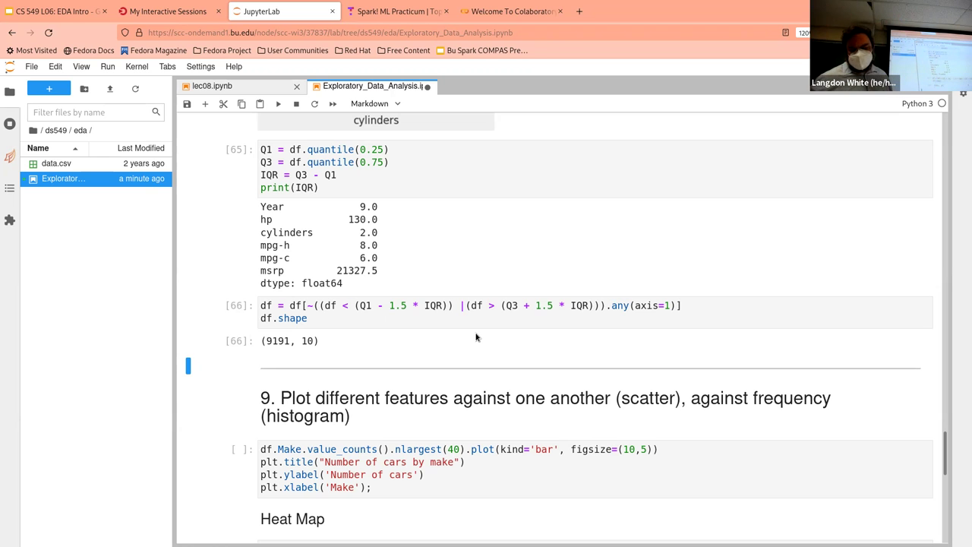
scroll(476, 337, up, 3)
scroll(476, 337, down, 2)
scroll(476, 337, down, 4)
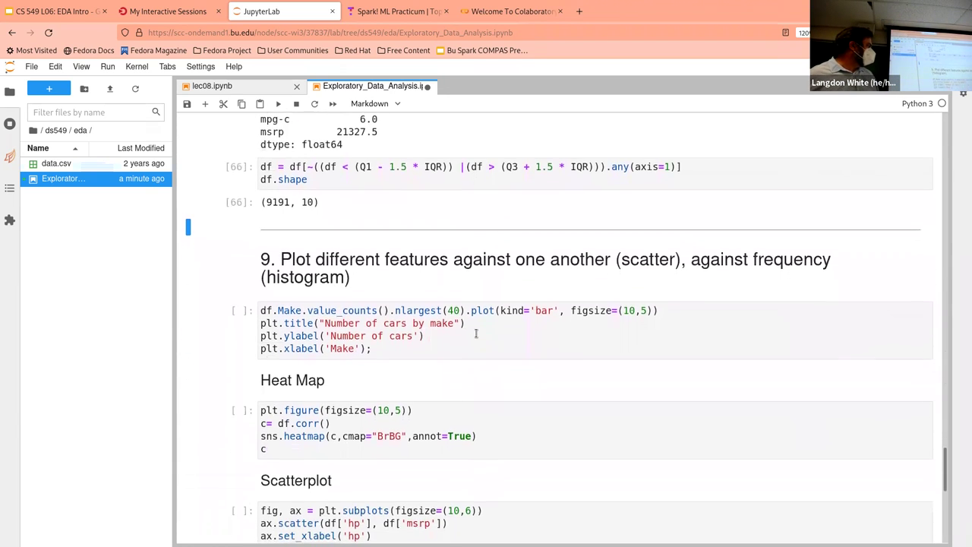
scroll(476, 332, down, 1)
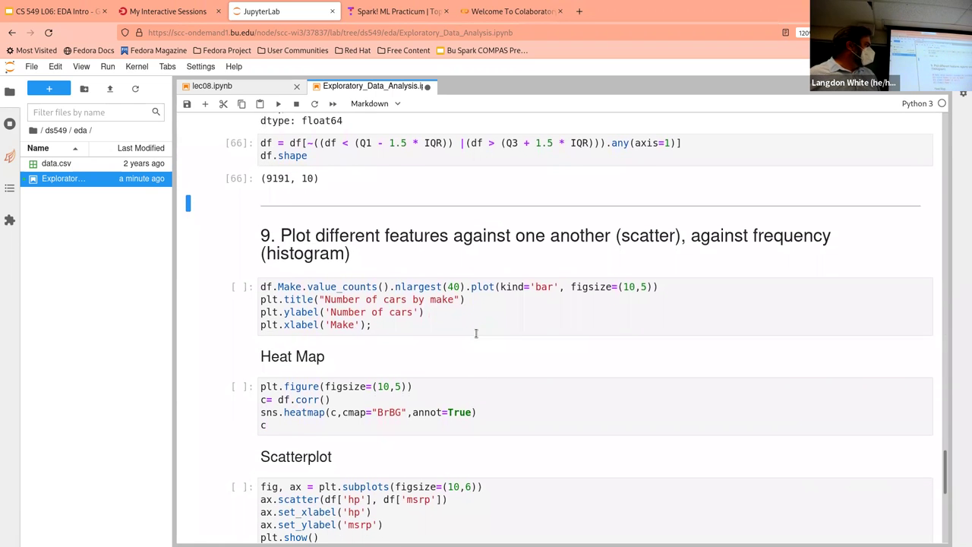
click(476, 331)
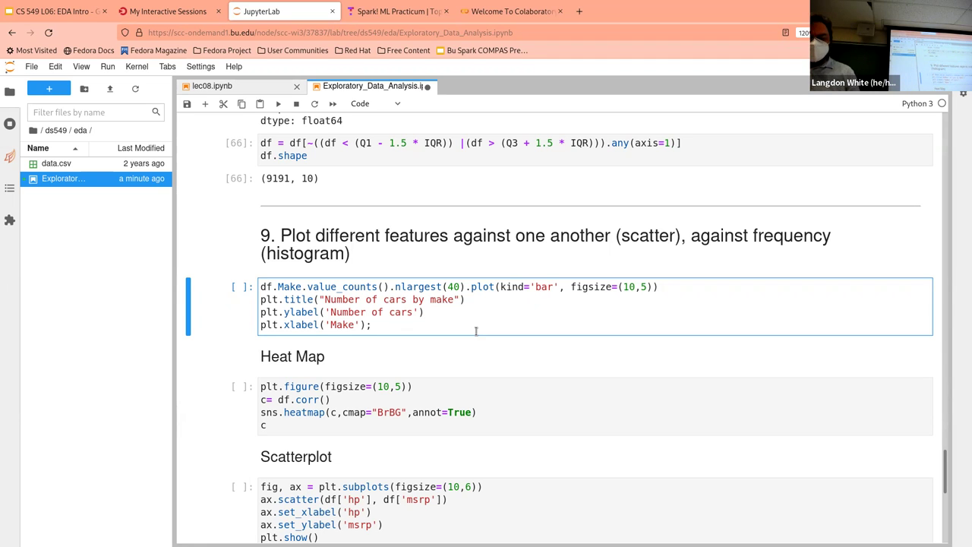
key(shift+Return)
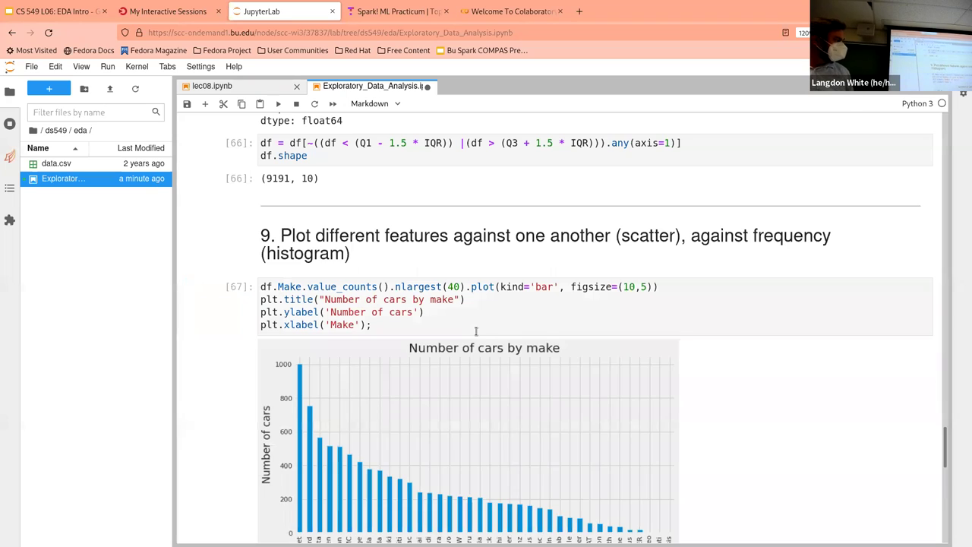
Run the Heat Map cell to compute df.corr() and draw the annotated correlation heat map.
scroll(476, 331, down, 3)
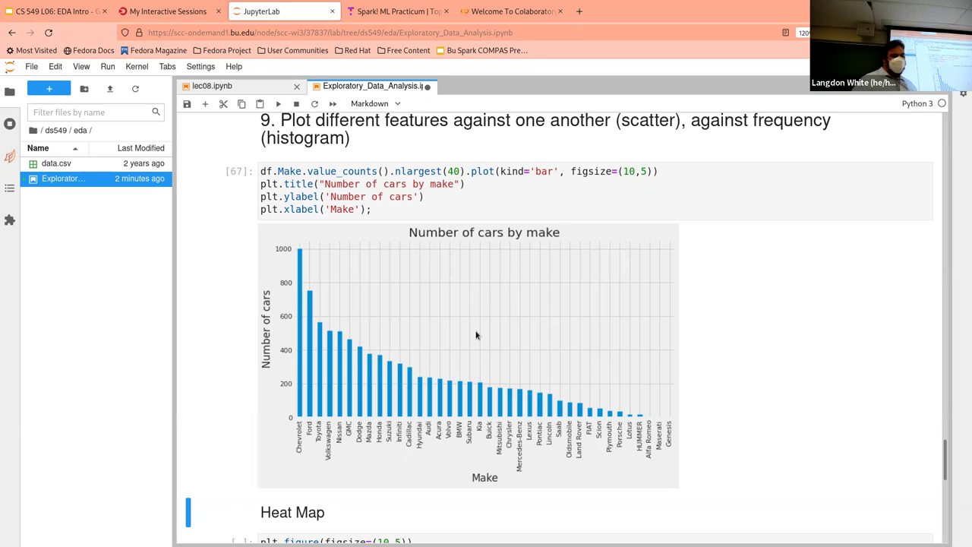
scroll(476, 335, down, 4)
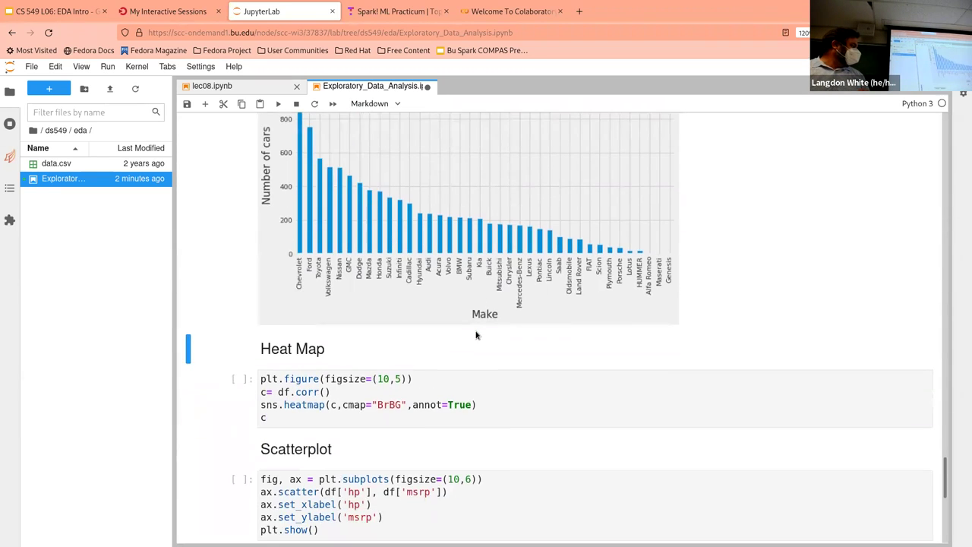
scroll(476, 335, down, 2)
click(477, 328)
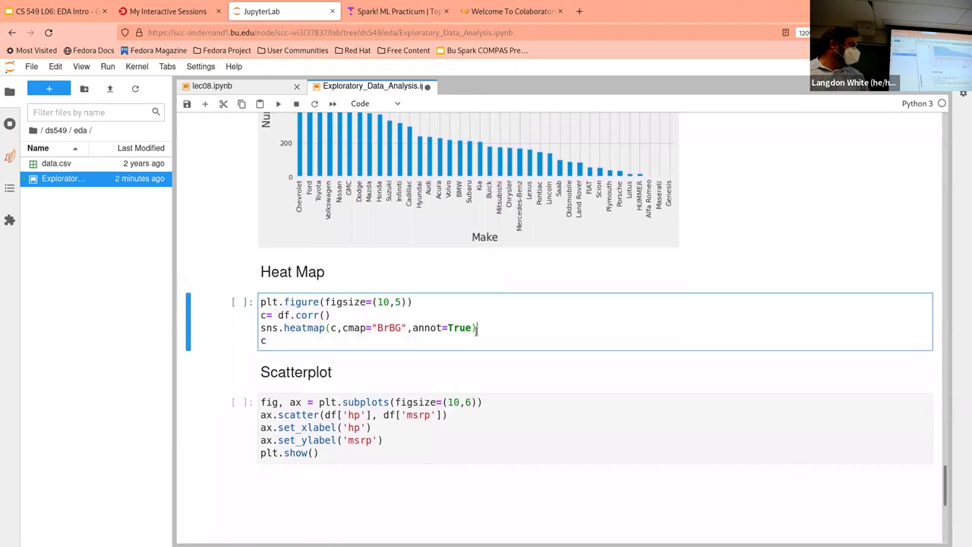
key(shift+Return)
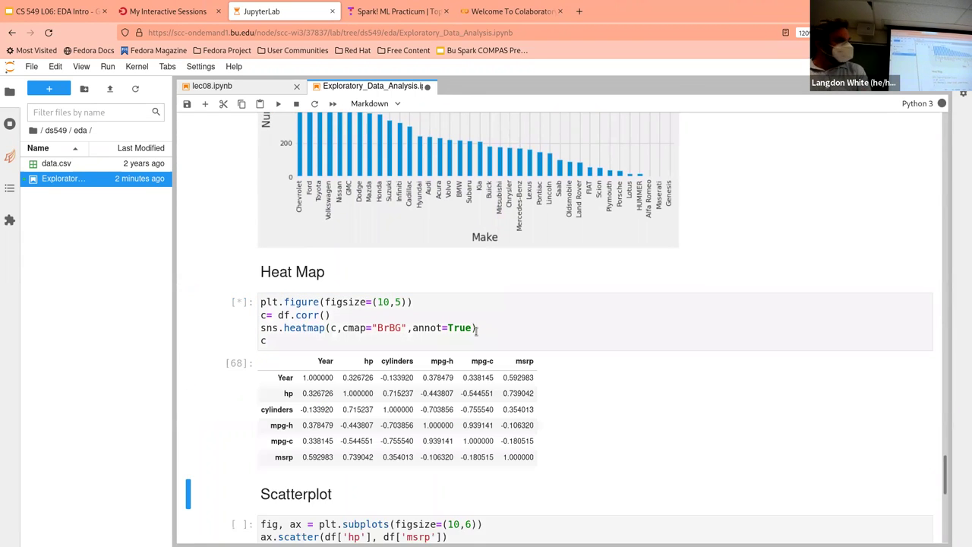
Run the Scatterplot cell to plot df['hp'] against df['msrp'].
scroll(476, 331, down, 7)
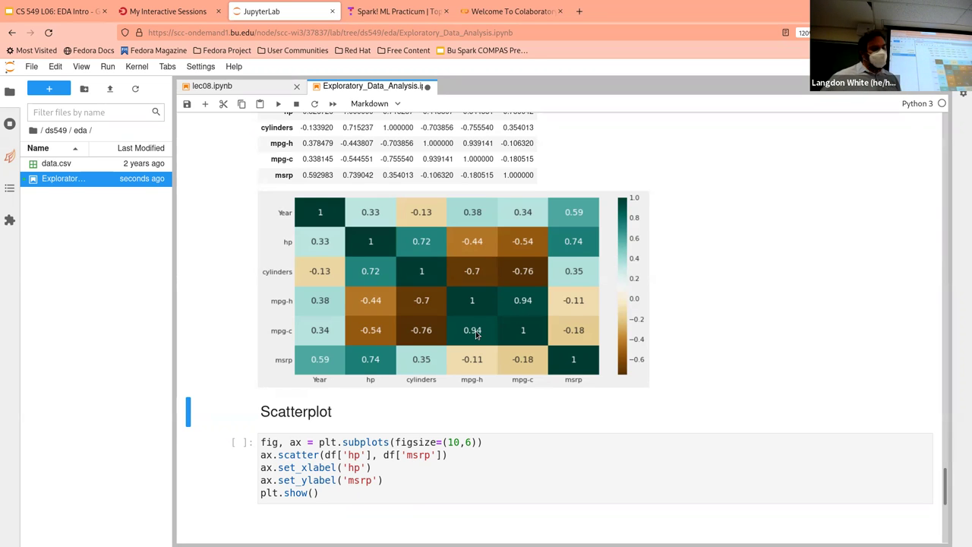
scroll(476, 334, up, 3)
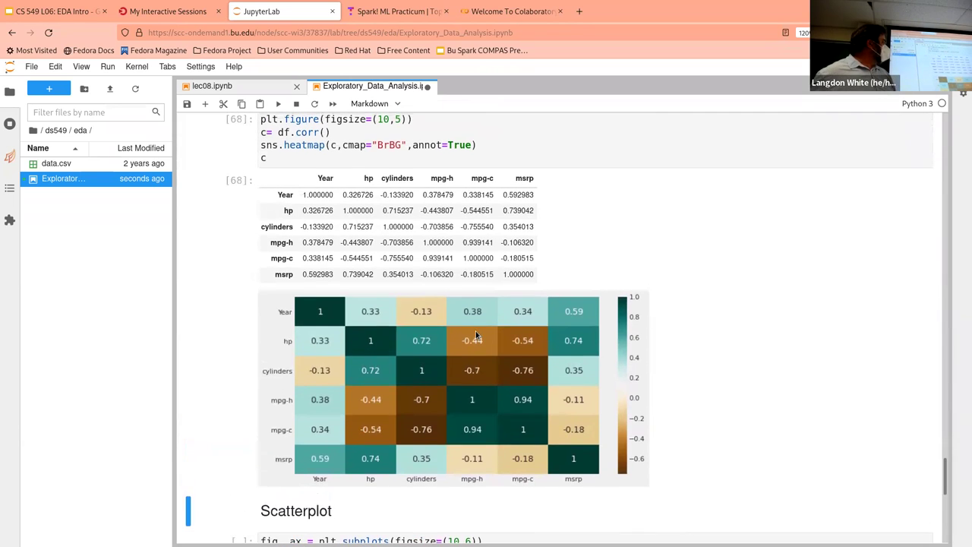
scroll(476, 334, down, 1)
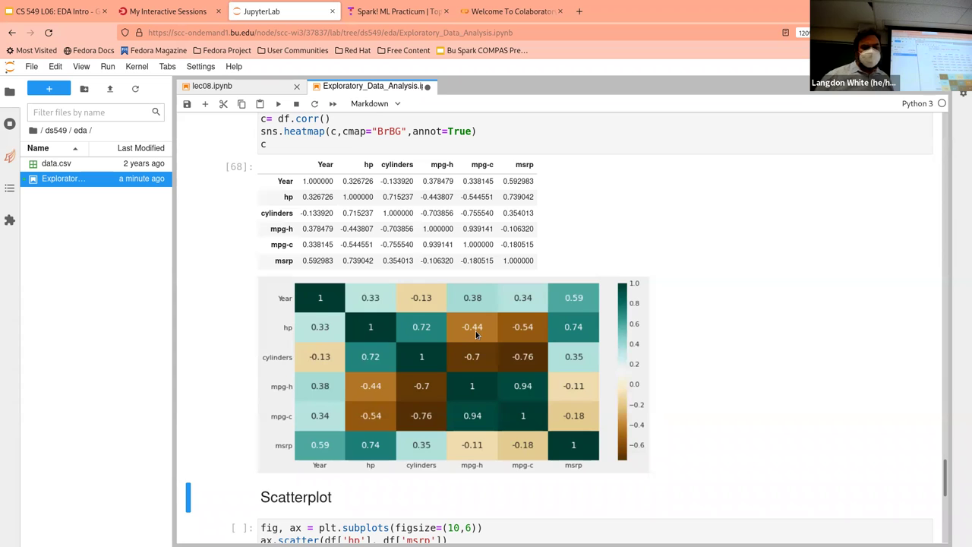
scroll(476, 334, down, 4)
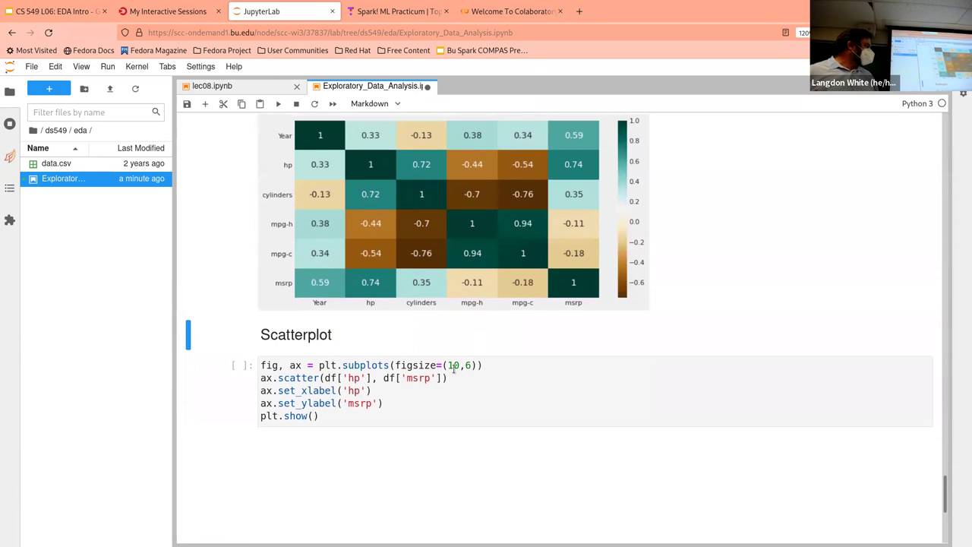
click(432, 412)
key(shift+Return)
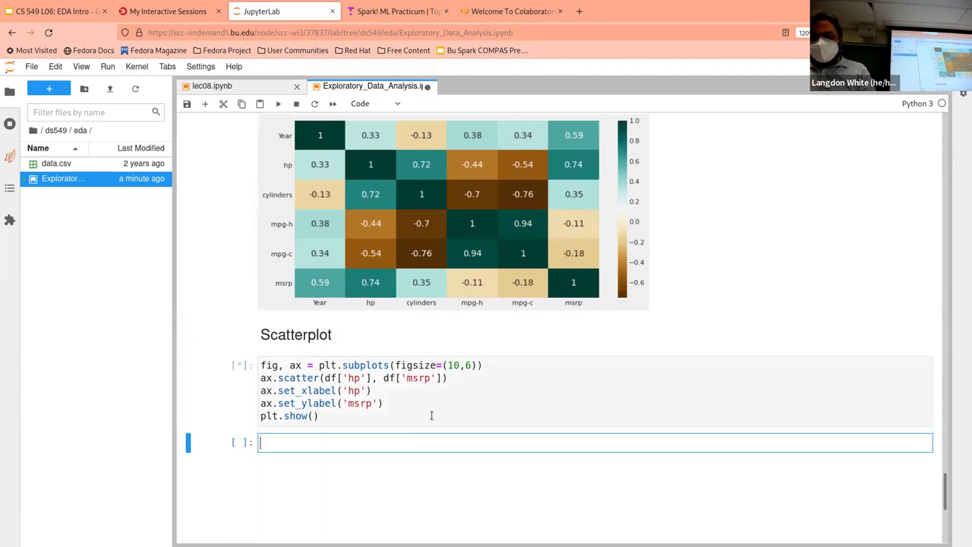
scroll(431, 416, down, 4)
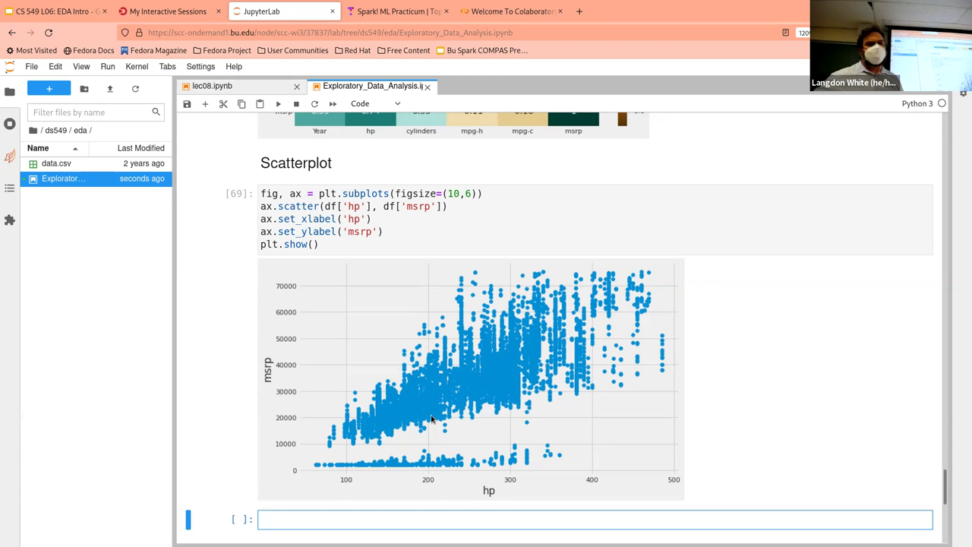
Review the earlier outputs from the section 8 box plots through the cars-by-make chart to the correlation heat map.
scroll(430, 418, up, 20)
scroll(431, 419, up, 2)
scroll(430, 418, down, 3)
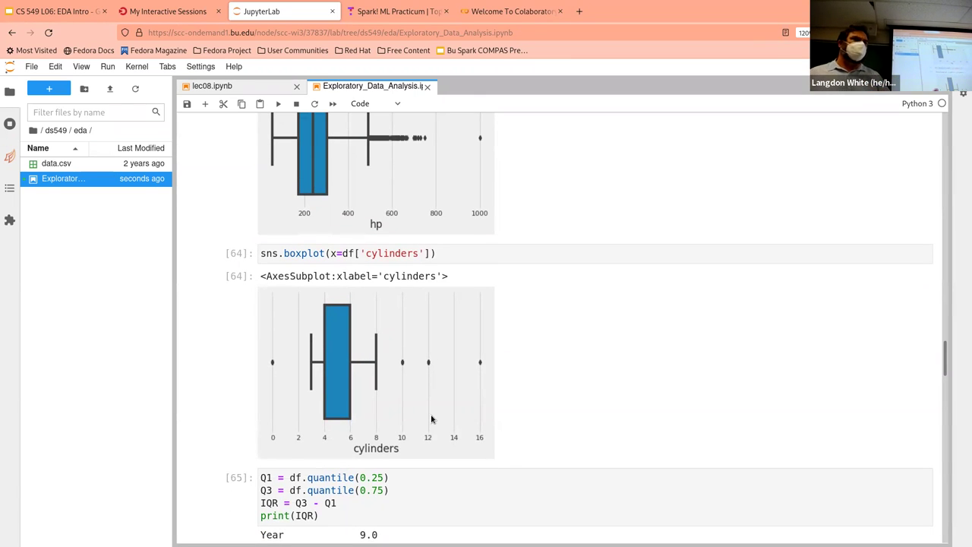
scroll(431, 418, down, 15)
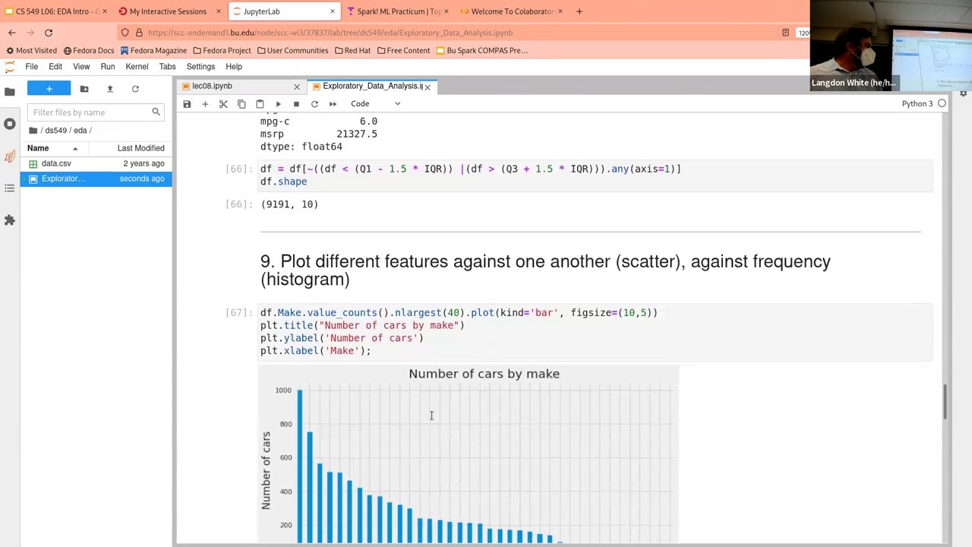
scroll(430, 418, down, 1)
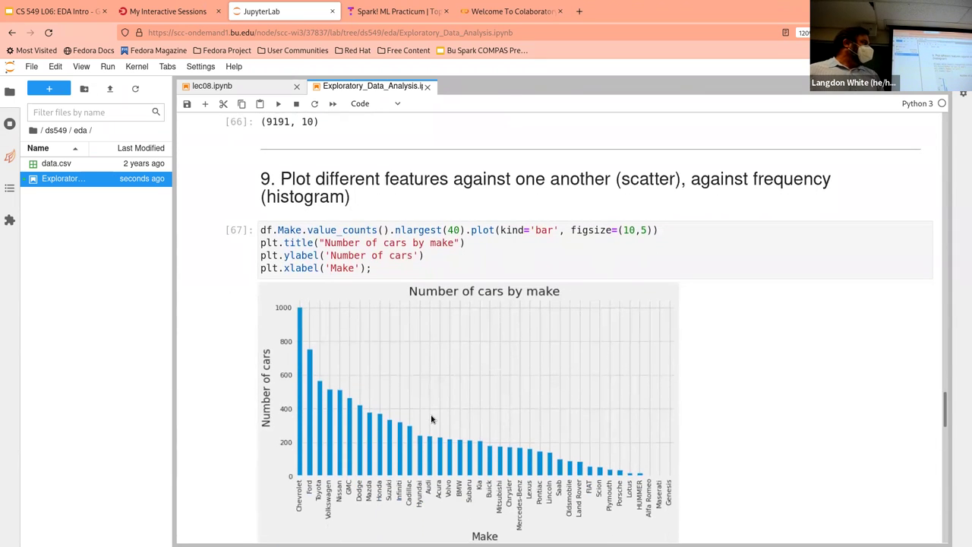
scroll(431, 419, down, 5)
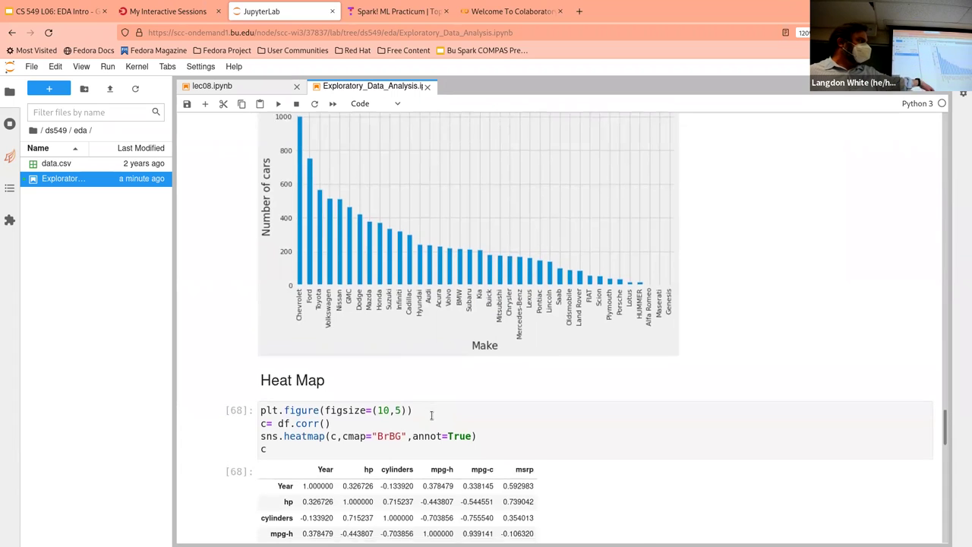
scroll(430, 416, down, 6)
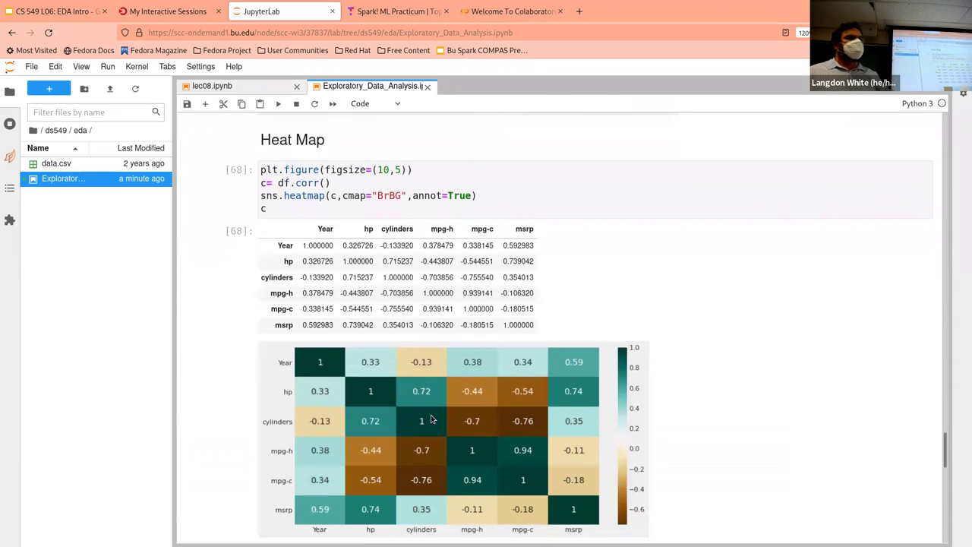